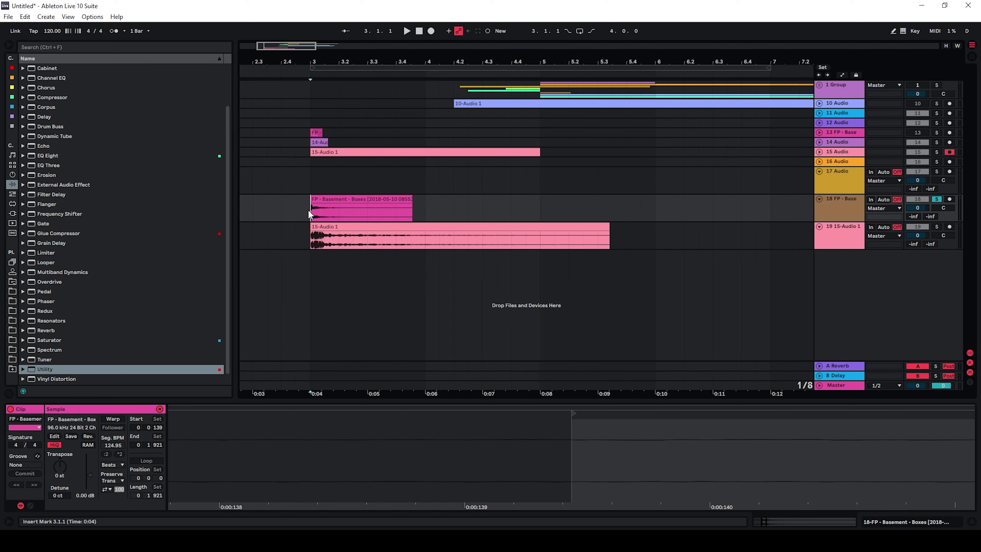
- Play back the 15-Audio 1 clip and the unprocessed FP - Basement - Boxes clip from bar 3 to compare their sound
key(space)
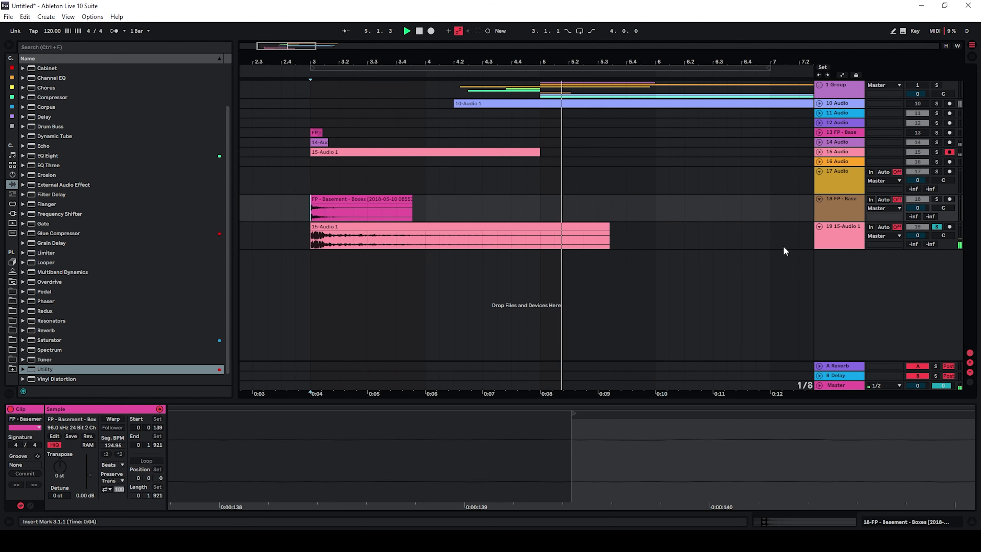
key(space)
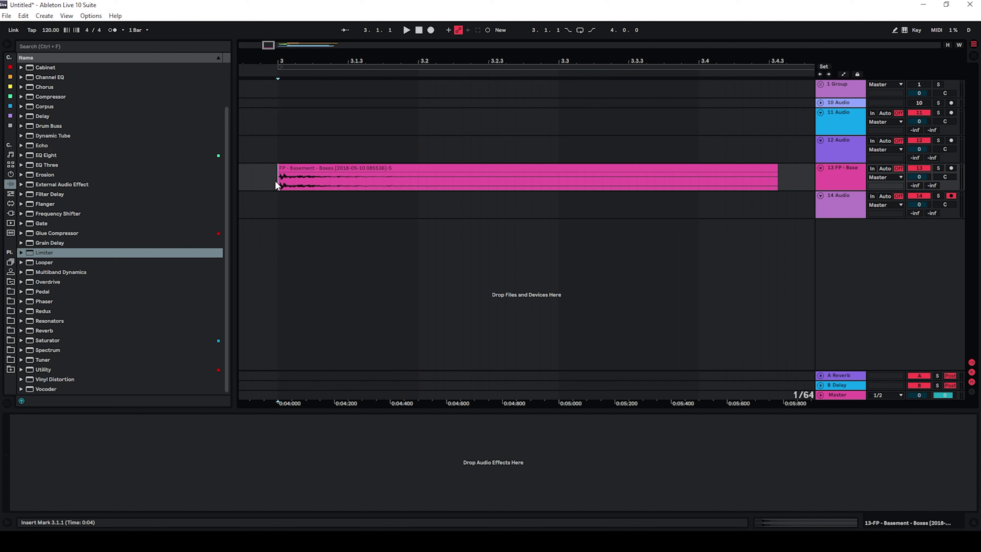
key(space)
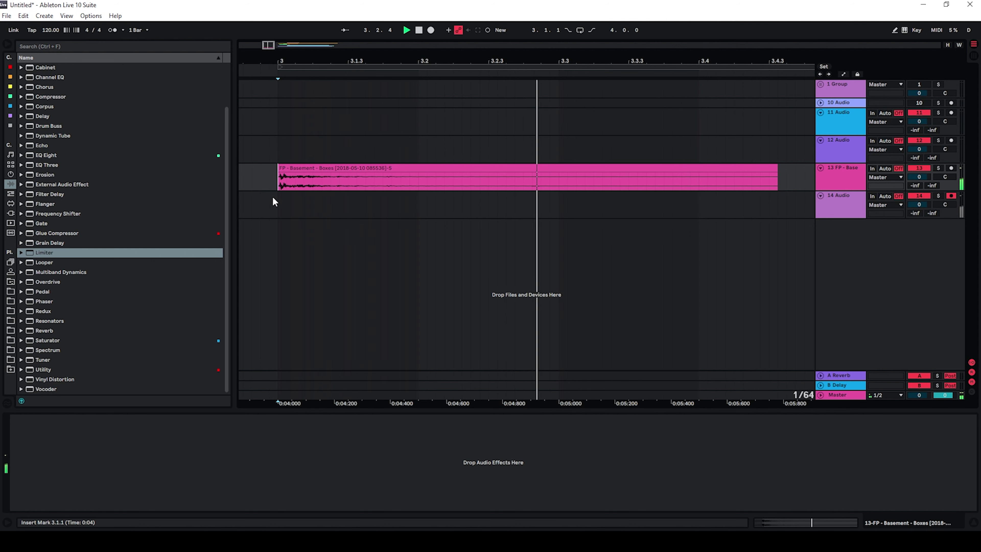
key(space)
key(space)
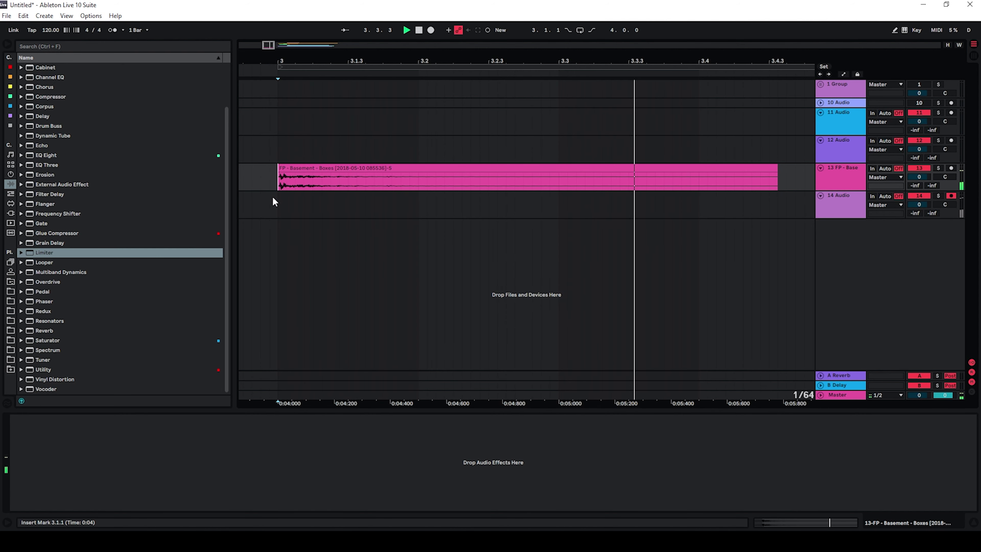
key(space)
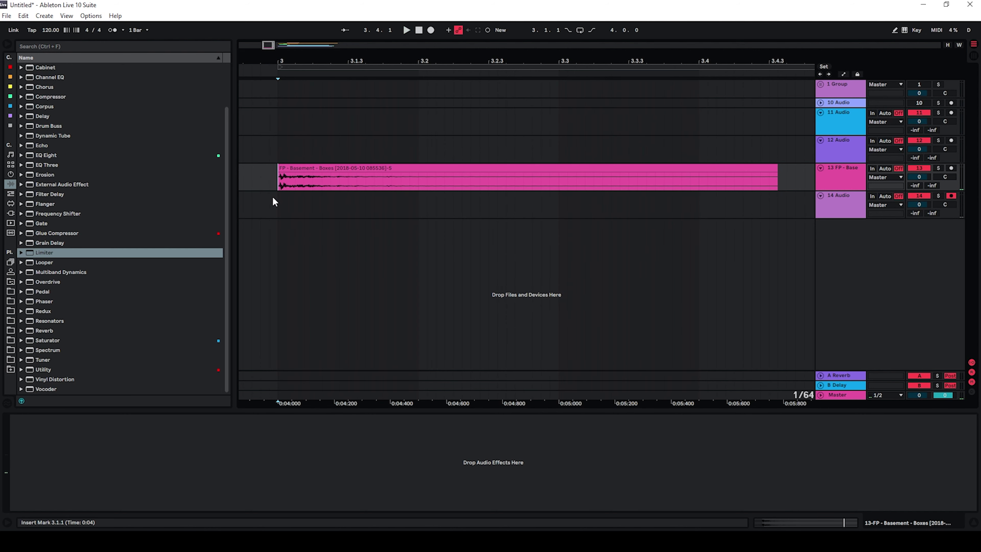
- Shorten the FP - Basement - Boxes clip to end just before 3.1.3 with a full-length fade-out, and audition it
click(775, 170)
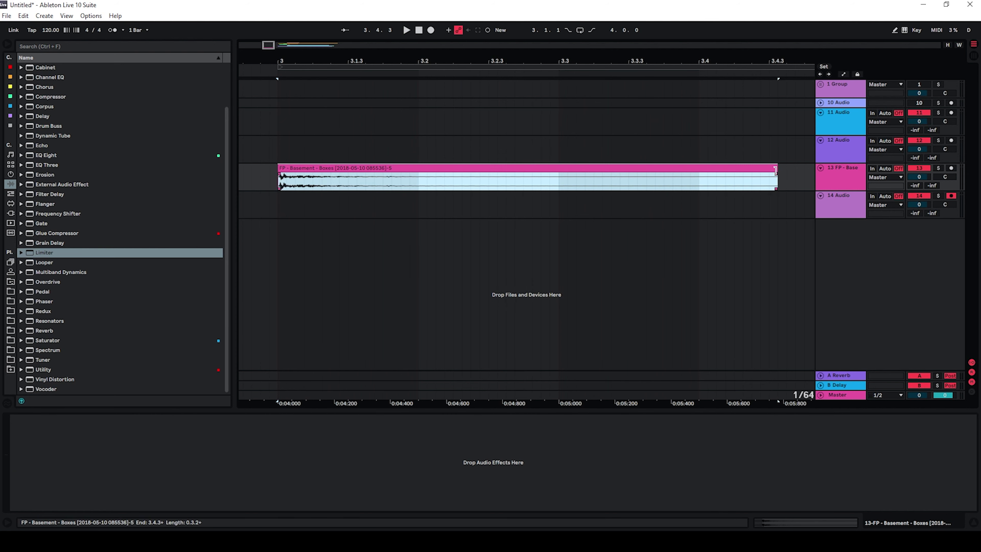
drag(775, 170, 348, 168)
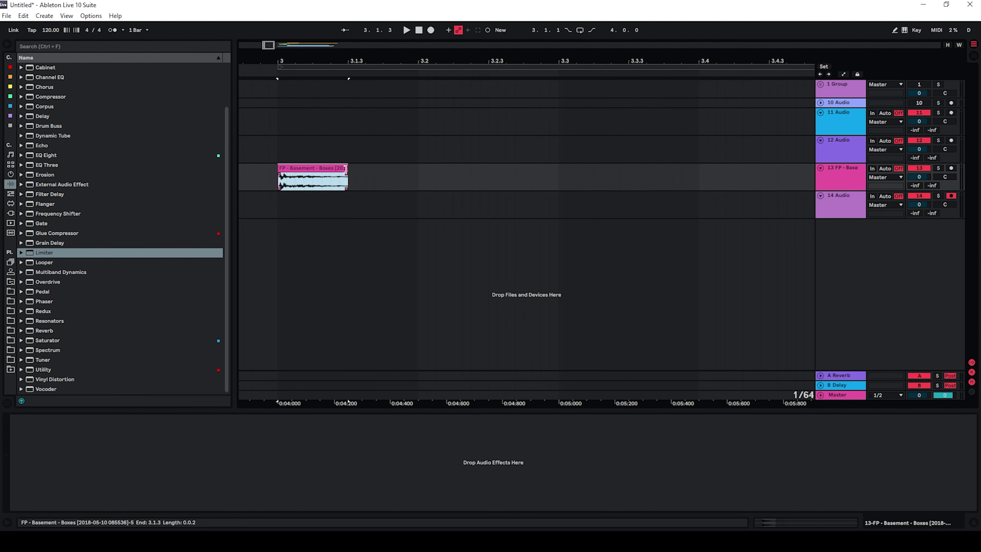
mouse_move(345, 168)
mouse_down()
mouse_move(461, 171)
mouse_move(339, 170)
mouse_up()
click(301, 185)
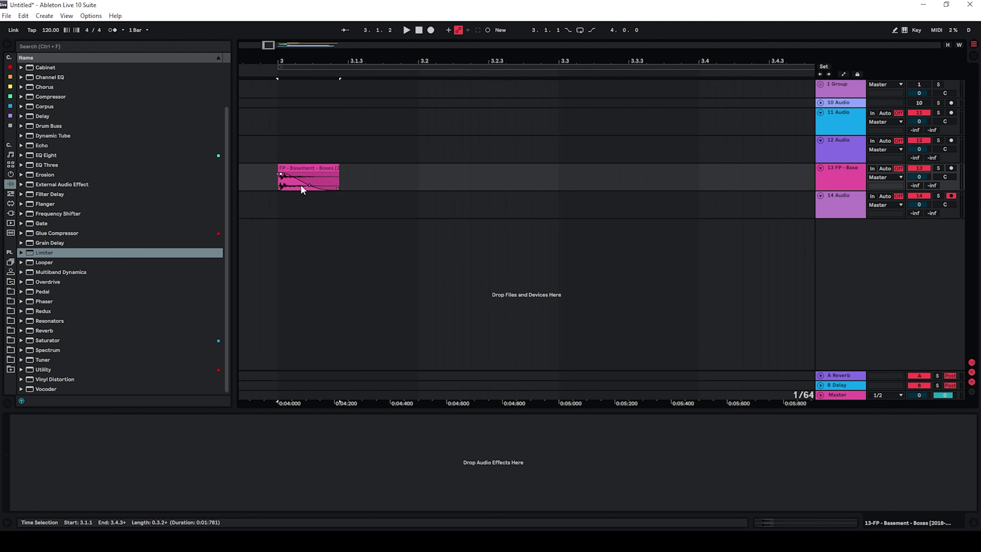
key(space)
key(space)
key(space)
key(space)
key(space)
key(space)
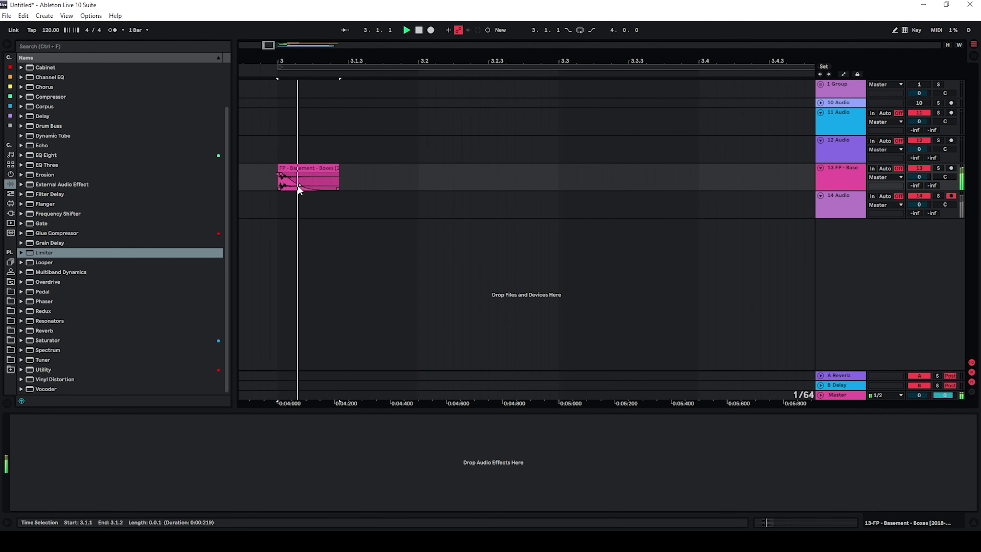
- Make the clip's fade-out curve gentler by raising its midpoint, replaying the clip to check it
drag(300, 185, 312, 179)
key(space)
key(space)
key(space)
key(space)
key(space)
key(space)
key(space)
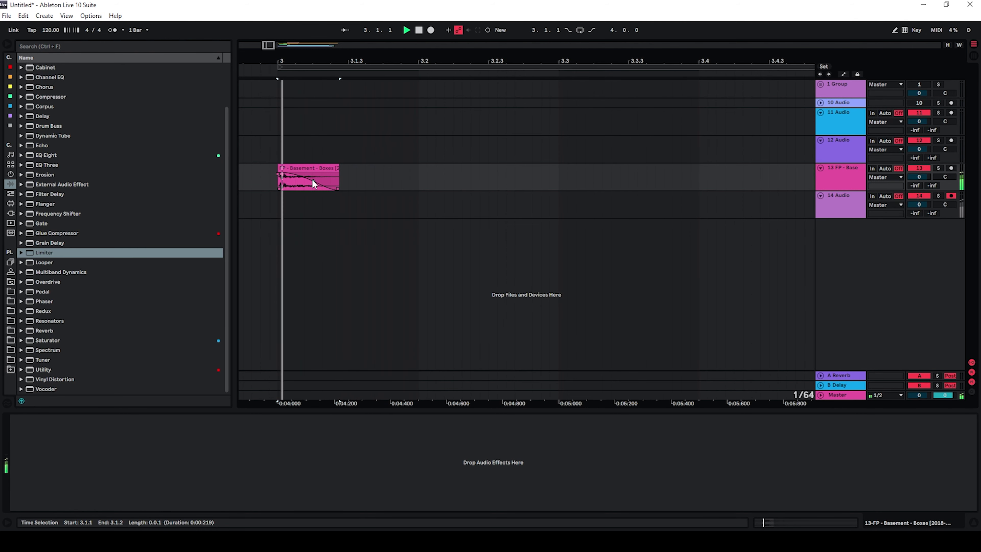
key(space)
- Place the insert marker at the clip's start and add EQ Eight and Glue Compressor to track 13
click(275, 180)
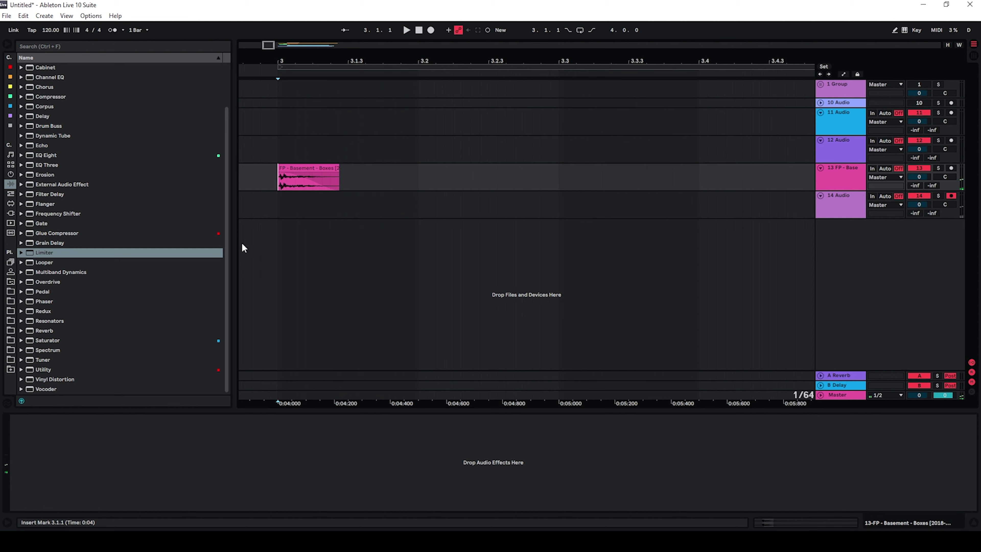
scroll(60, 237, up, 2)
double_click(57, 197)
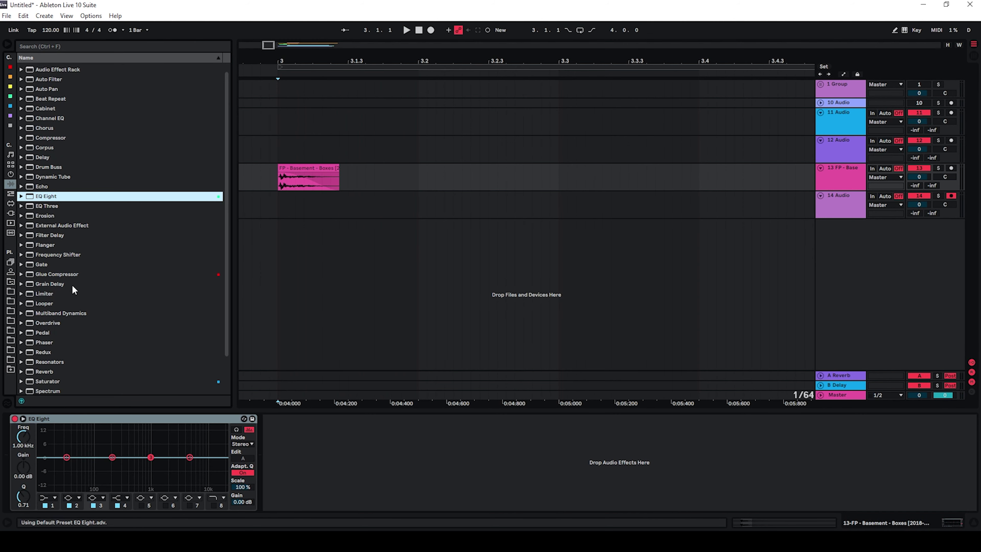
double_click(51, 273)
drag(322, 488, 321, 503)
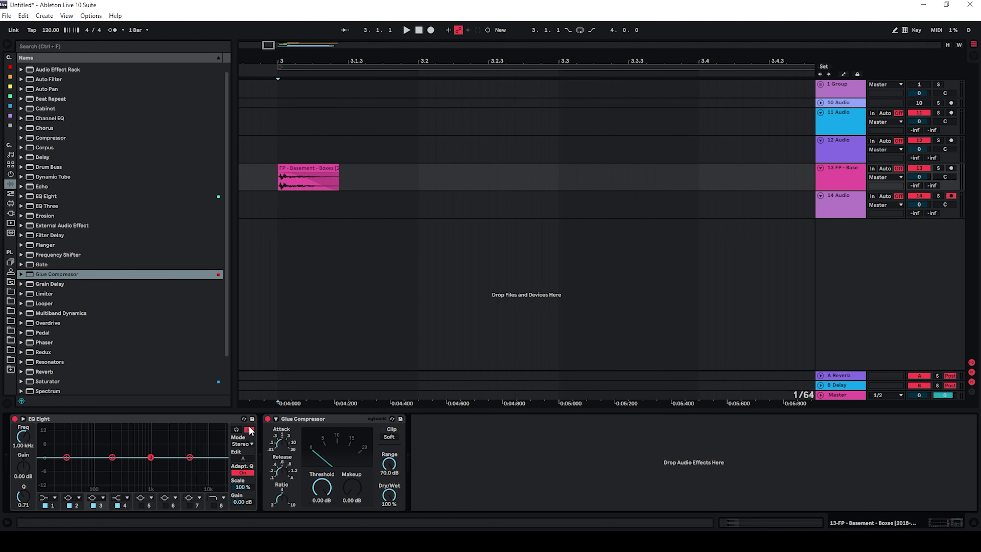
- Cut bands 2 and 3 in EQ Eight and boost band 4 by 2.85 dB at 2.20 kHz
key(space)
drag(113, 473, 169, 452)
key(space)
key(space)
key(space)
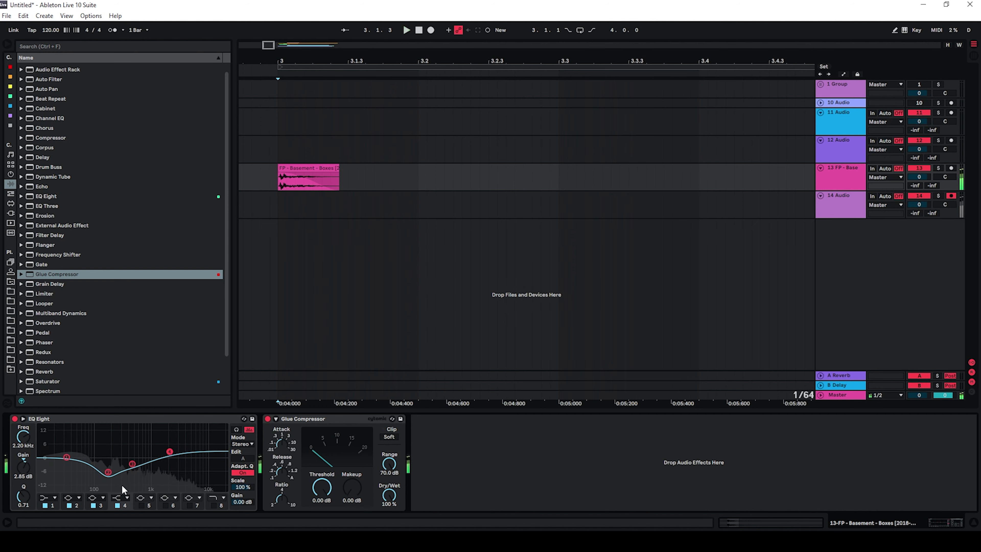
- Refine EQ Eight's band 2 to -8.06 dB at 186 Hz with Q 1.01, and band 3 to -4.34 dB at 550 Hz
drag(108, 472, 105, 473)
drag(23, 496, 24, 487)
drag(132, 464, 137, 467)
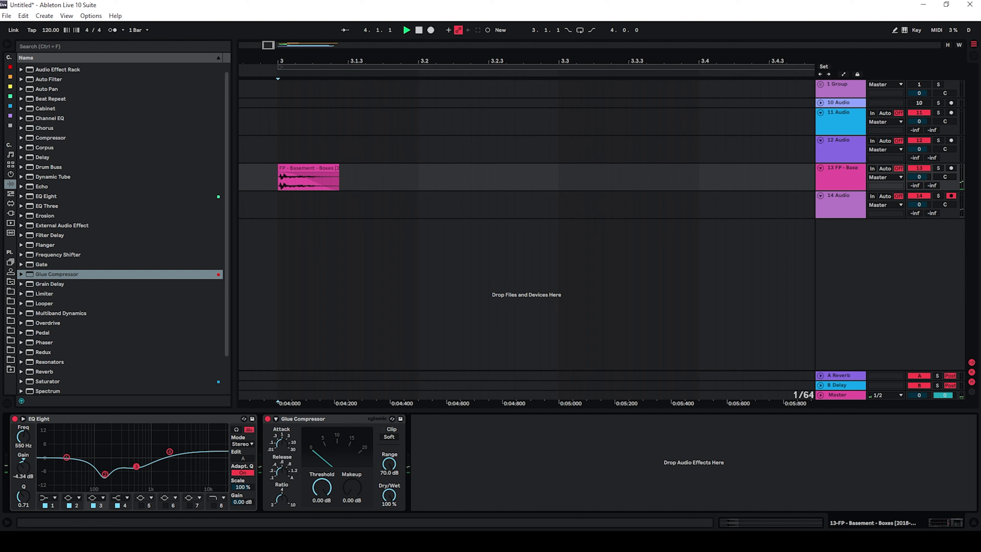
key(space)
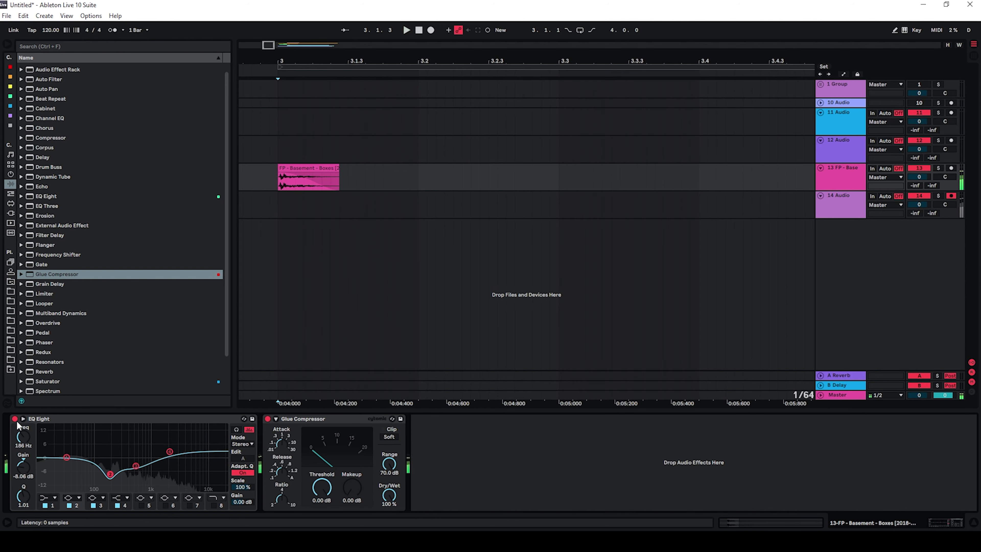
- Compare the clip with EQ Eight bypassed and active during playback
click(15, 418)
click(14, 419)
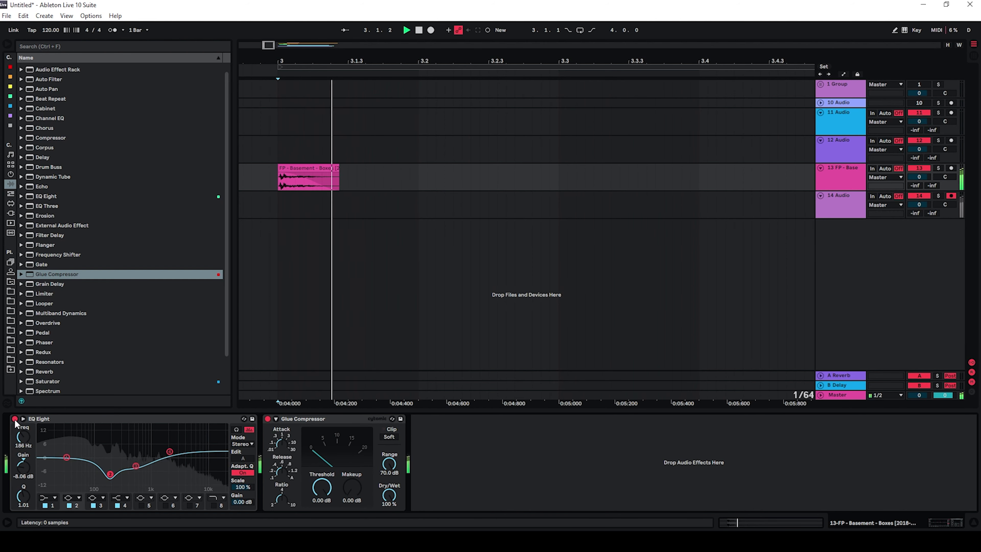
click(15, 419)
click(15, 419)
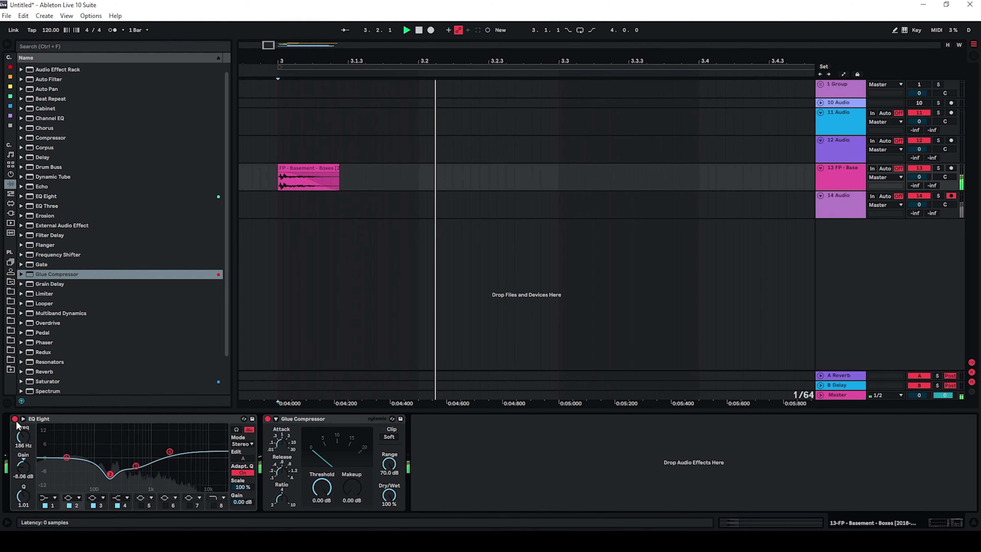
key(space)
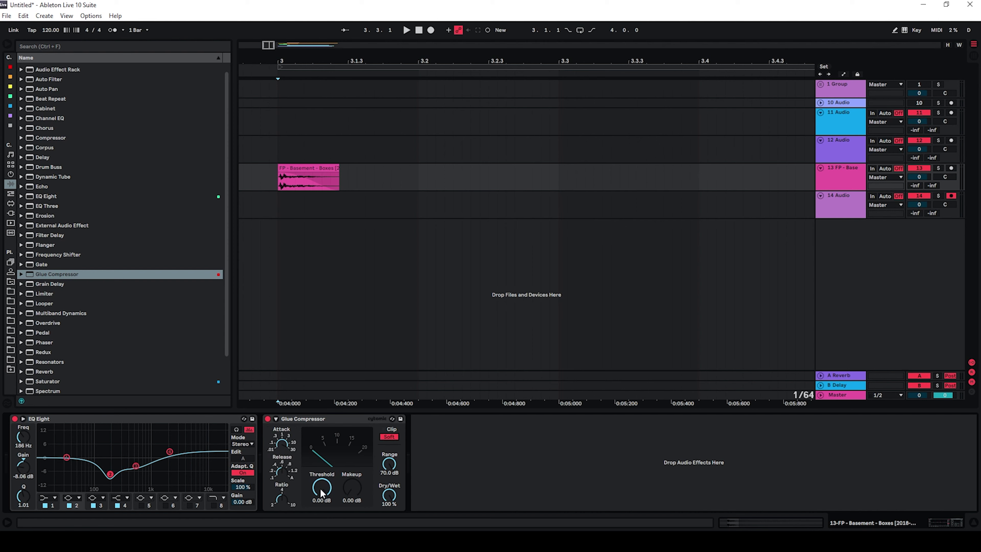
- Set the Glue Compressor's threshold to -15.9 dB and its makeup gain to 5.24 dB during playback
key(space)
drag(322, 493, 352, 468)
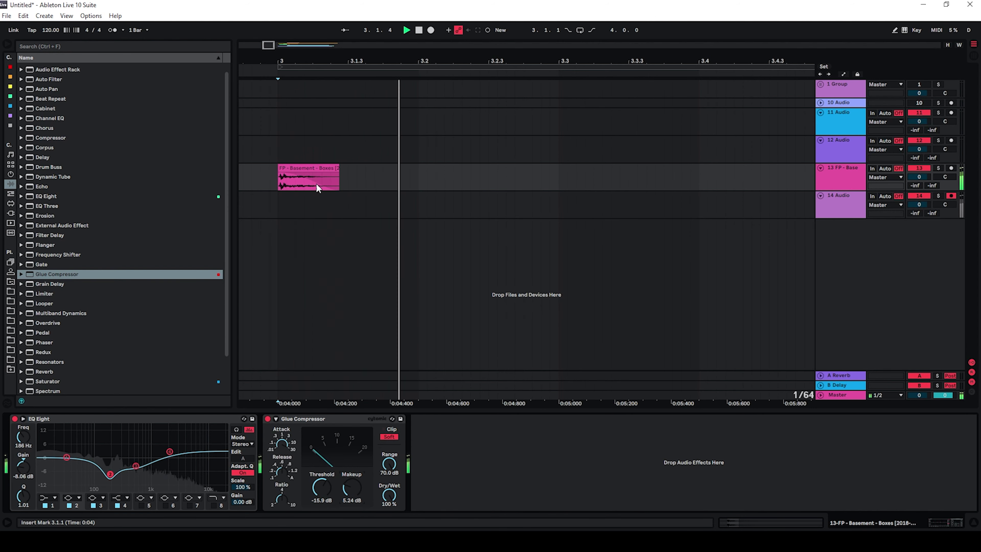
- Audition the compressed clip and steepen its fade-out curve by lowering the midpoint
key(space)
key(space)
key(space)
key(space)
mouse_move(309, 186)
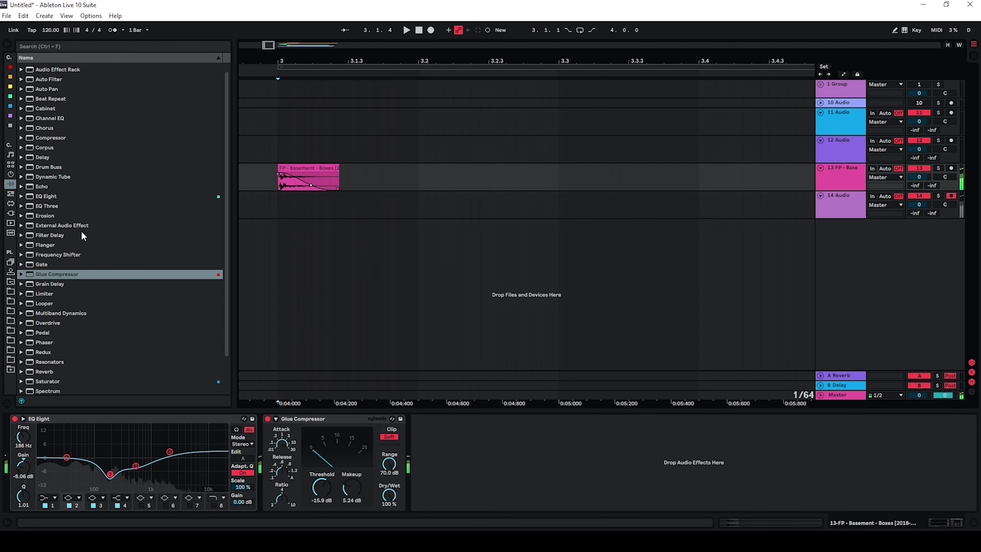
- Insert Erosion between EQ Eight and Glue Compressor and set it to Wide Noise mode
scroll(72, 353, down, 2)
scroll(70, 350, up, 3)
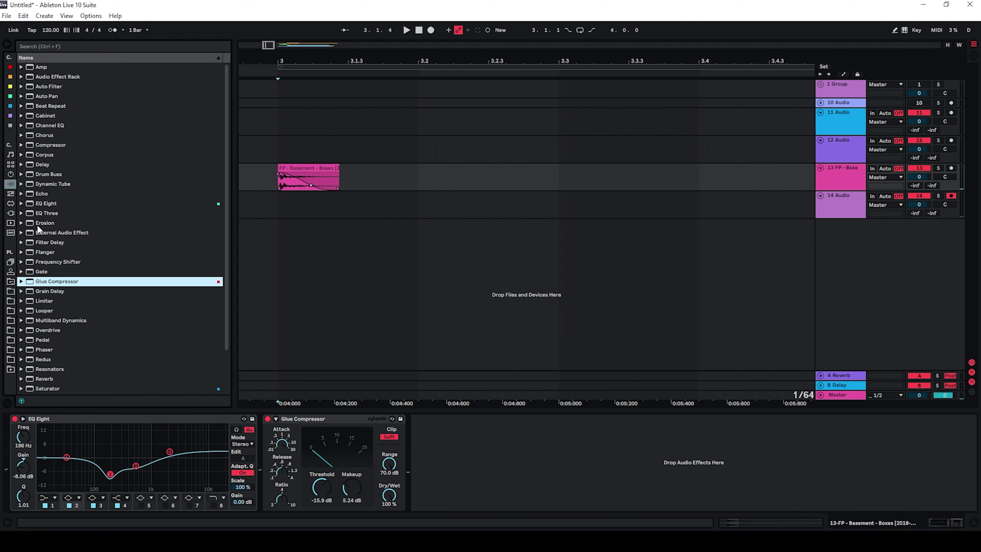
drag(43, 227, 258, 440)
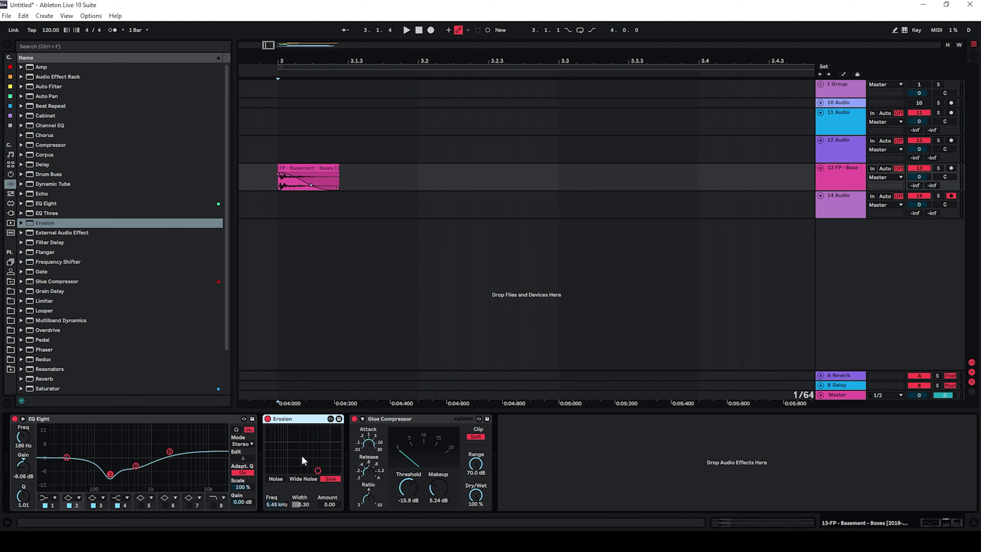
click(304, 478)
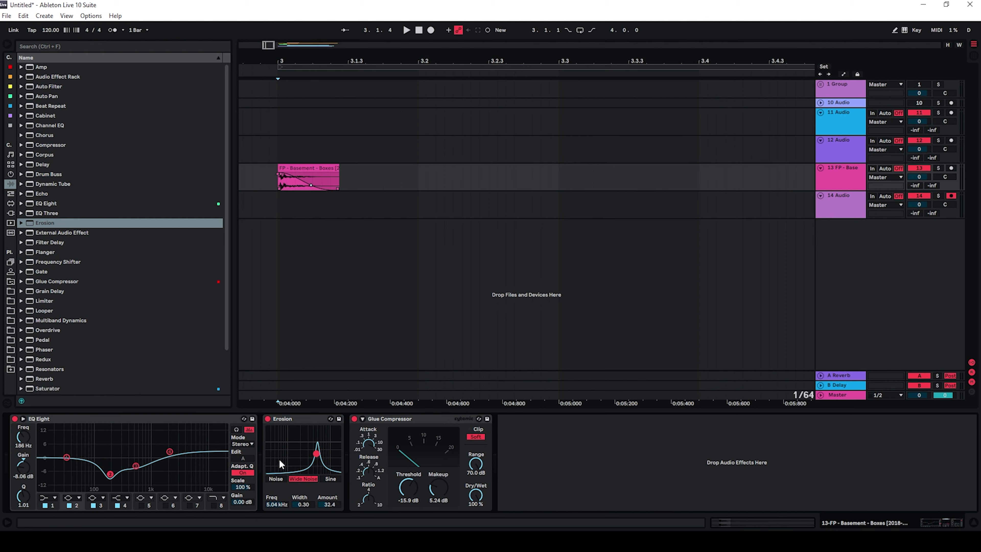
- Set Erosion's frequency to 5.19 kHz and its amount to 65.7 while auditioning the clip
key(space)
drag(317, 451, 318, 450)
key(space)
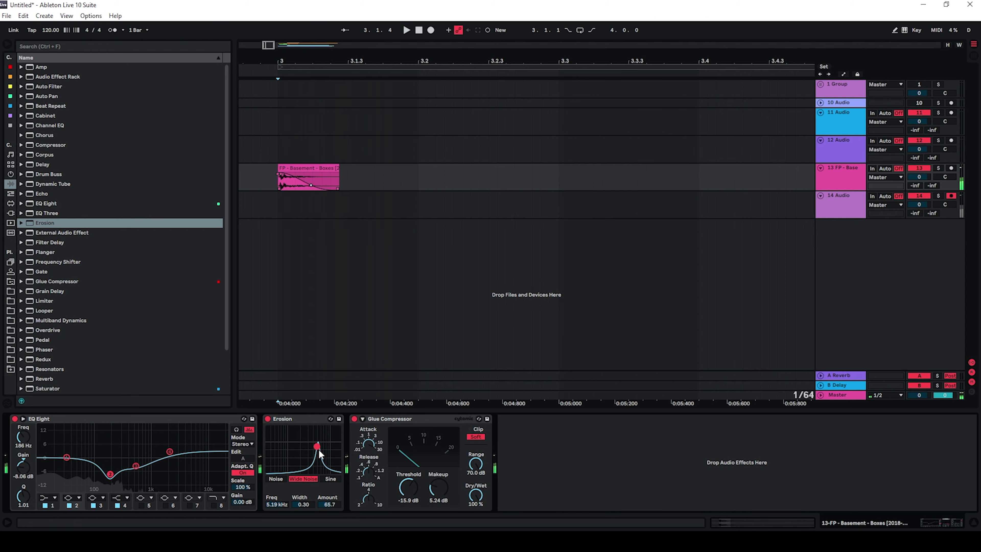
- Set Erosion's width to 0.49, frequency to 5.86 kHz and amount to 65.7, replaying the clip to judge the noise
key(space)
mouse_move(322, 504)
mouse_down()
mouse_move(322, 495)
mouse_move(303, 500)
mouse_move(328, 501)
mouse_up()
key(space)
key(space)
key(space)
key(space)
key(space)
key(space)
key(space)
key(space)
key(space)
key(space)
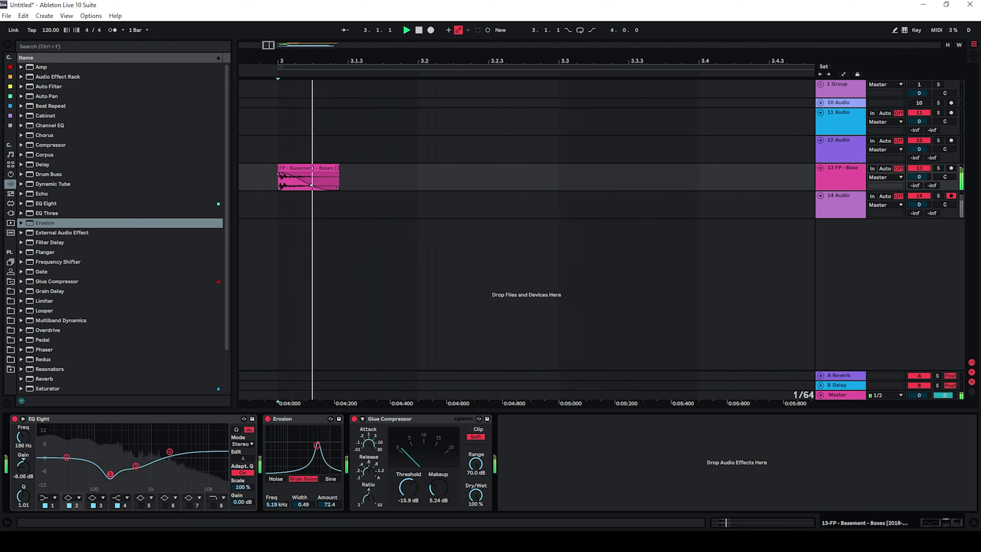
drag(319, 449, 321, 451)
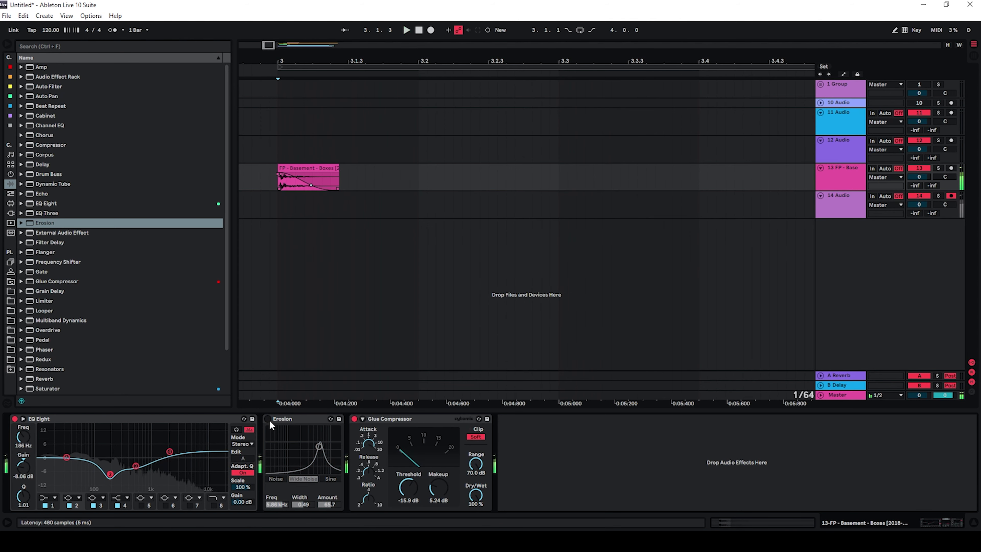
key(space)
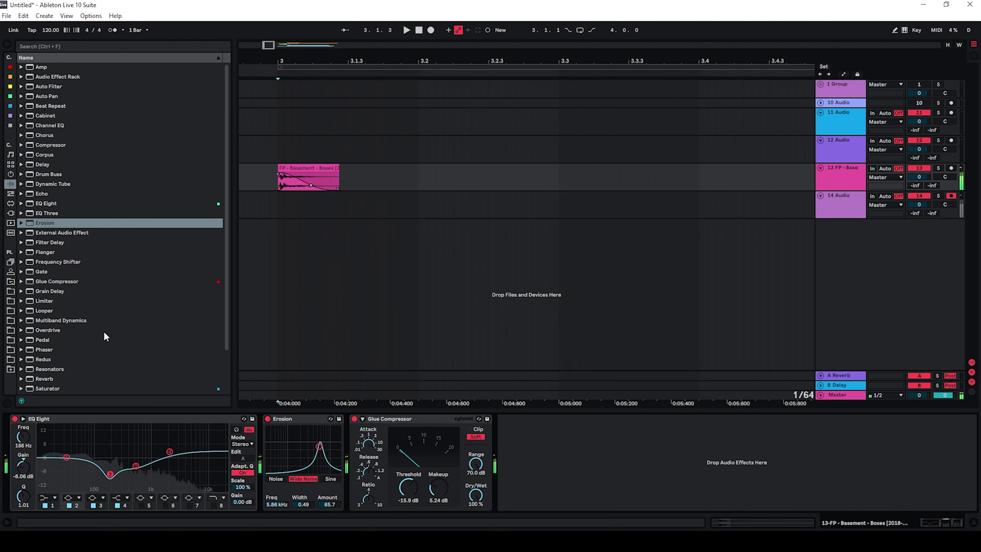
- Add the OTT preset of Multiband Dynamics after the Glue Compressor
click(20, 320)
scroll(58, 351, down, 2)
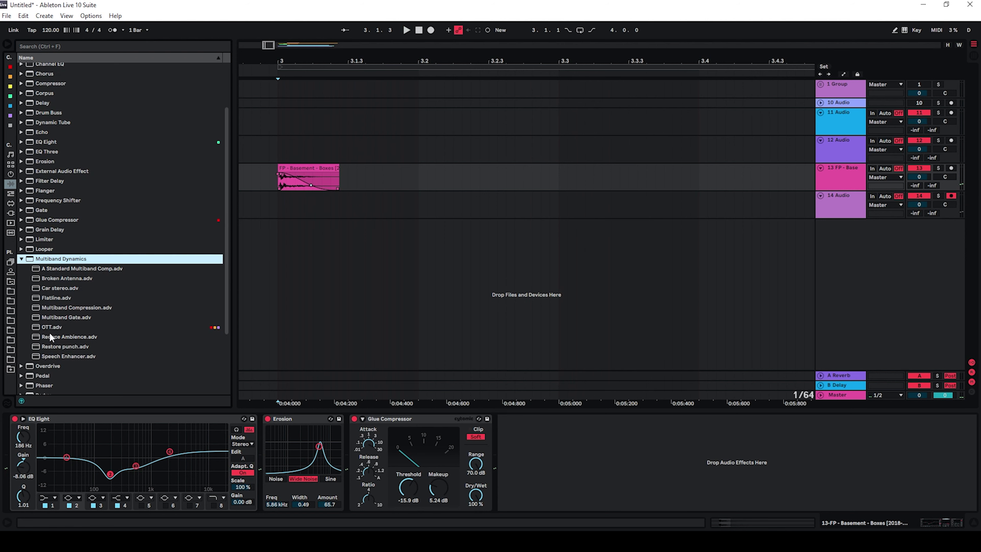
double_click(50, 328)
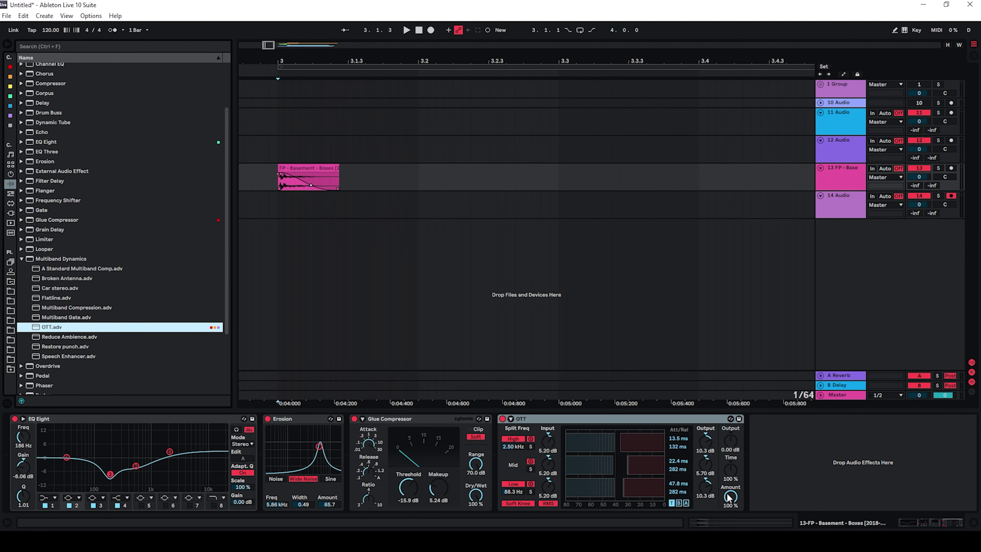
- Reduce OTT's amount to 25% and replay the clip repeatedly to judge the compression
drag(729, 498, 729, 549)
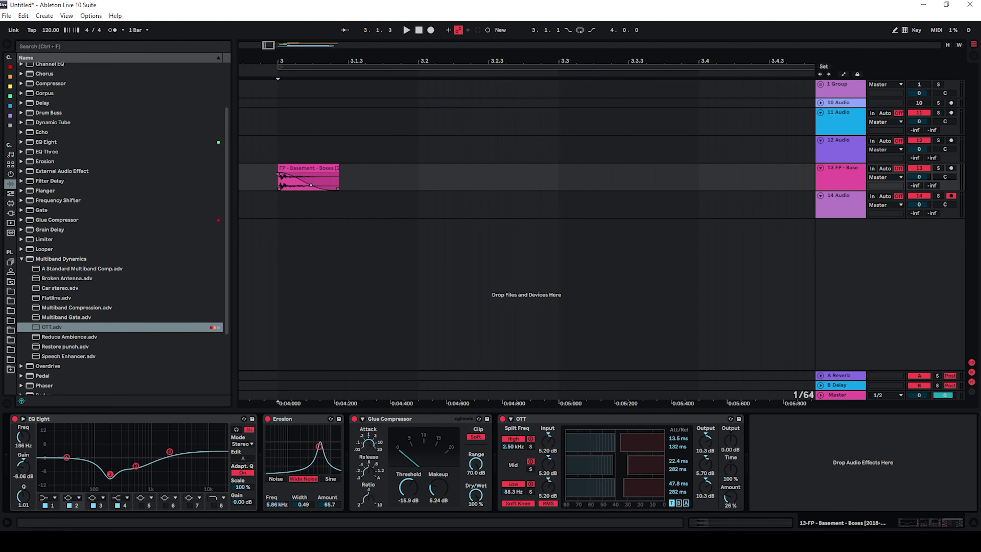
drag(729, 496, 729, 497)
key(space)
key(space)
key(space)
key(space)
key(space)
key(space)
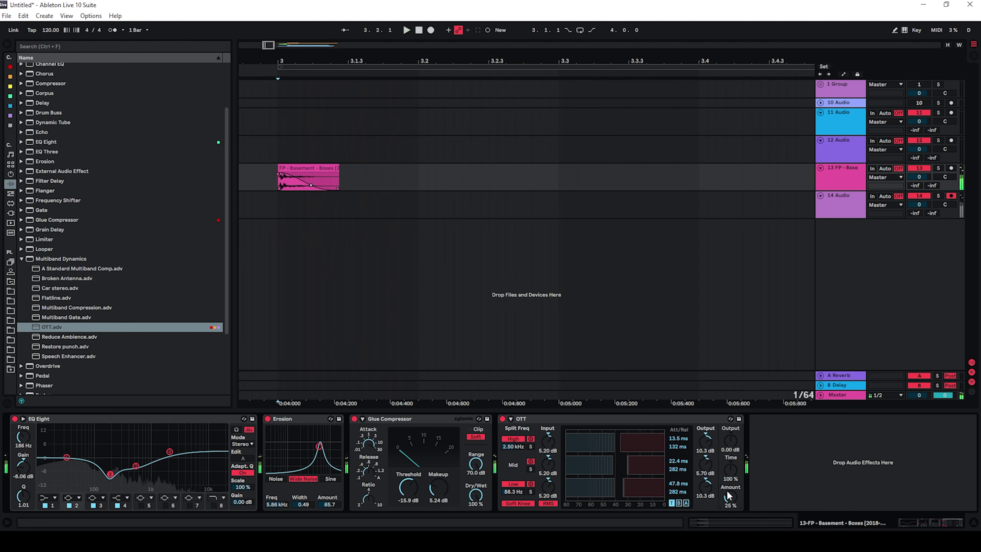
key(space)
key(space)
key(space)
key(space)
key(space)
- Try an OTT time setting of 537% on the clip and reset it to 100%
drag(730, 470, 730, 443)
key(space)
key(space)
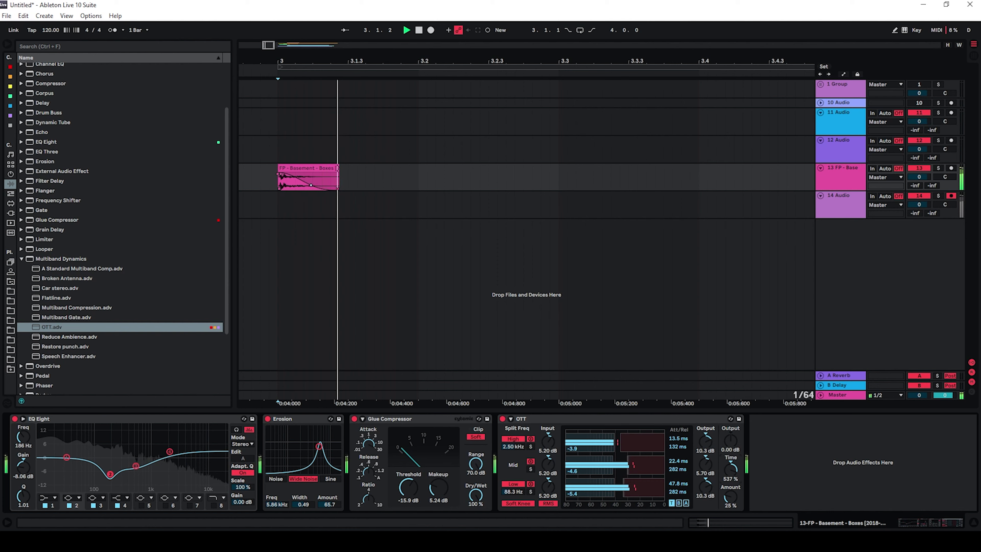
double_click(731, 470)
key(space)
key(space)
- Lower OTT's amount to 19% and replay the clip with OTT bypassed and enabled to compare the sound
drag(729, 498, 729, 500)
key(space)
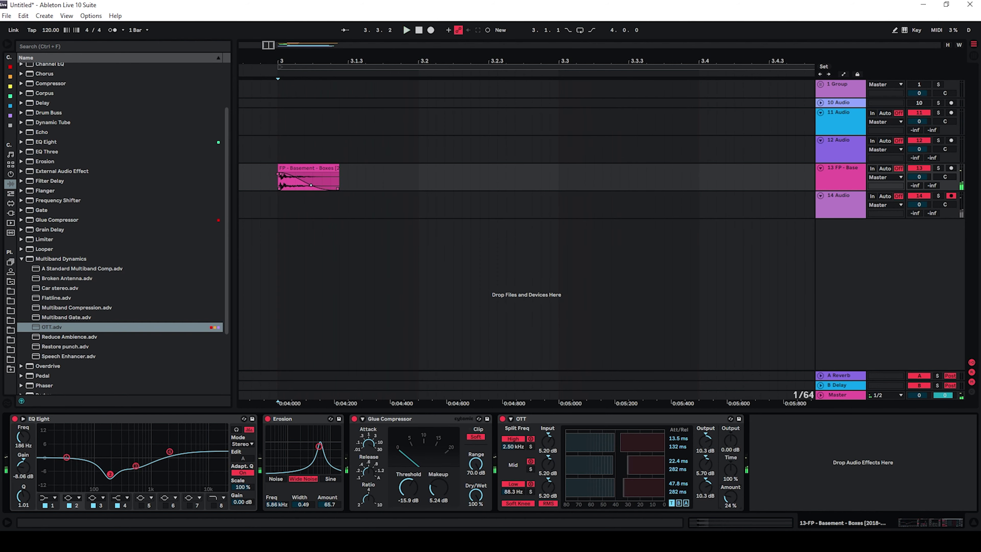
key(space)
click(502, 419)
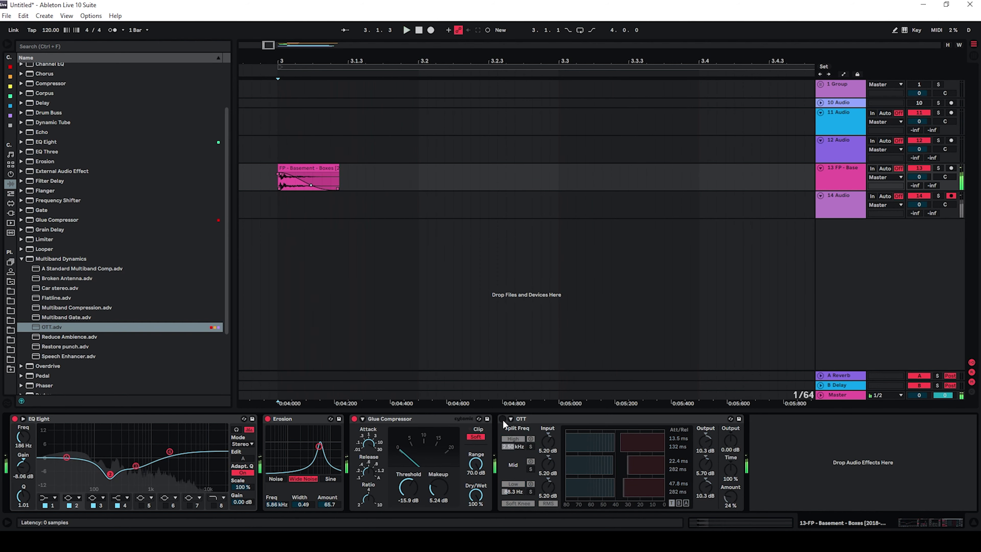
click(503, 420)
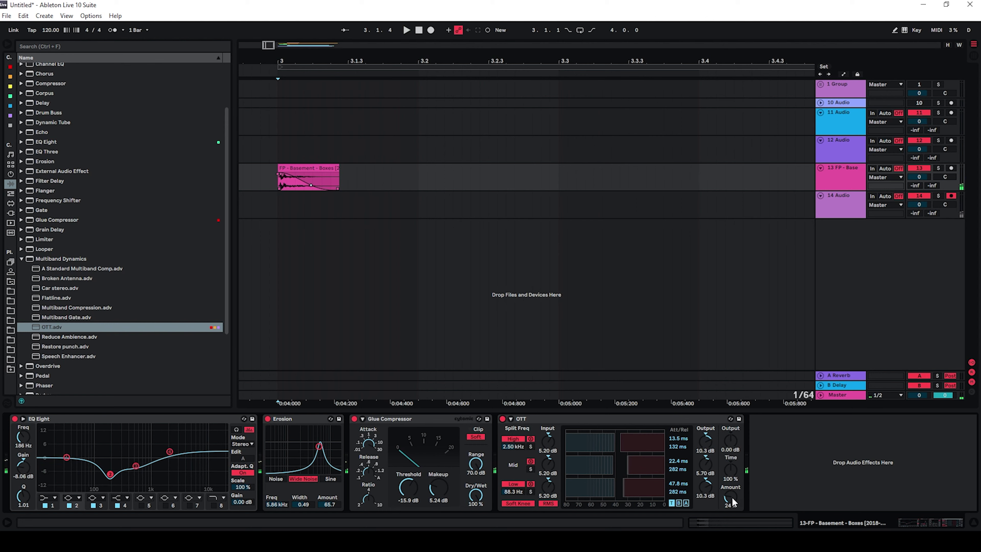
key(space)
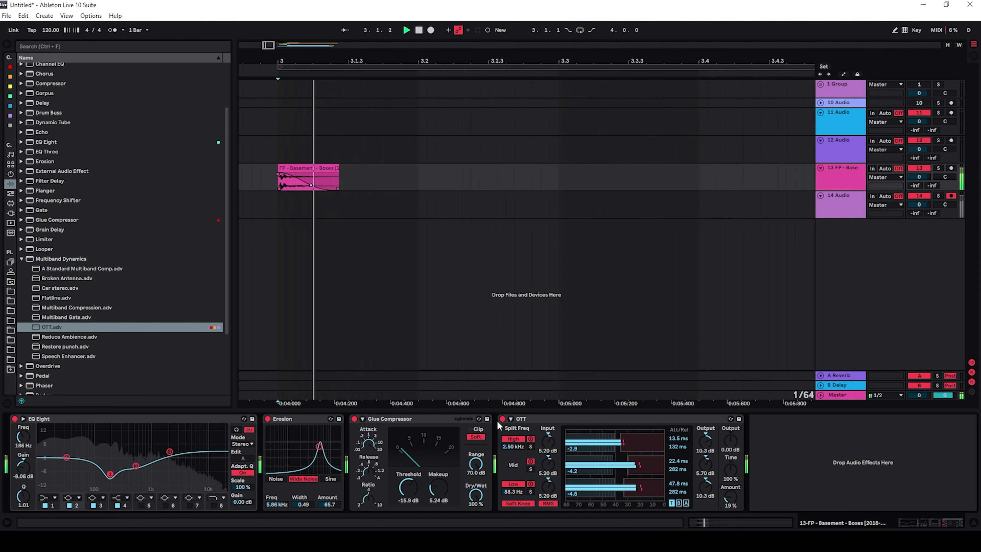
click(502, 419)
key(space)
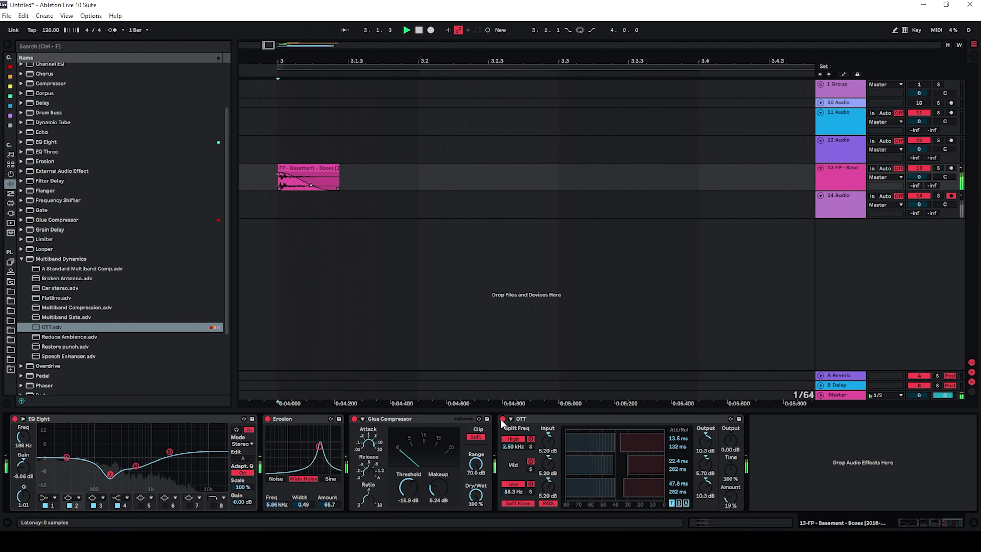
click(501, 419)
- Collapse the Multiband Dynamics presets and add Drum Buss after OTT
click(22, 259)
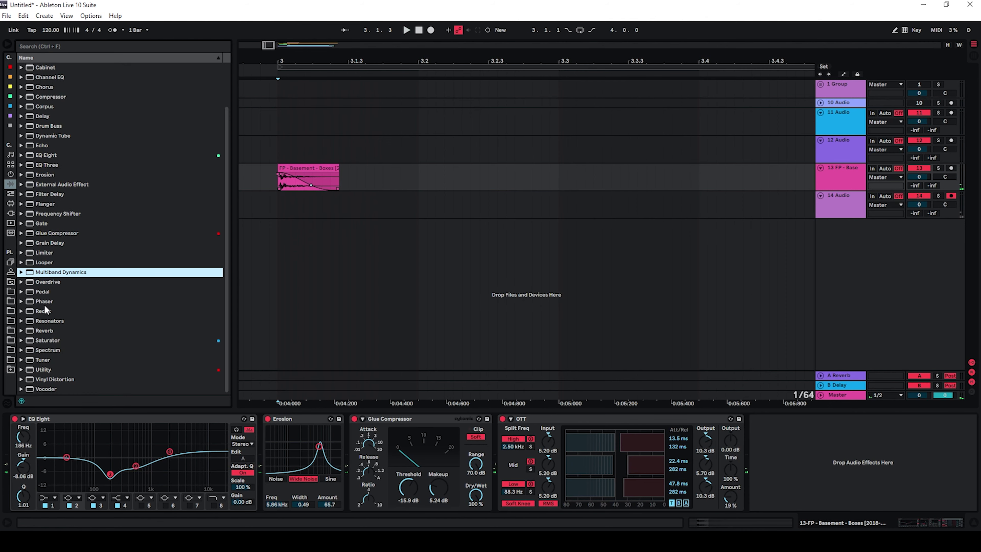
scroll(62, 302, up, 3)
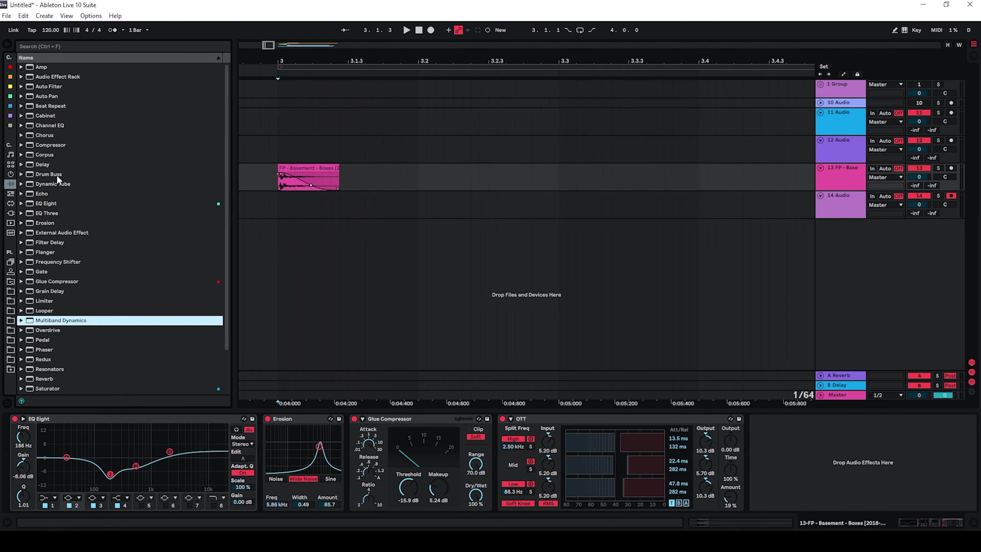
double_click(55, 174)
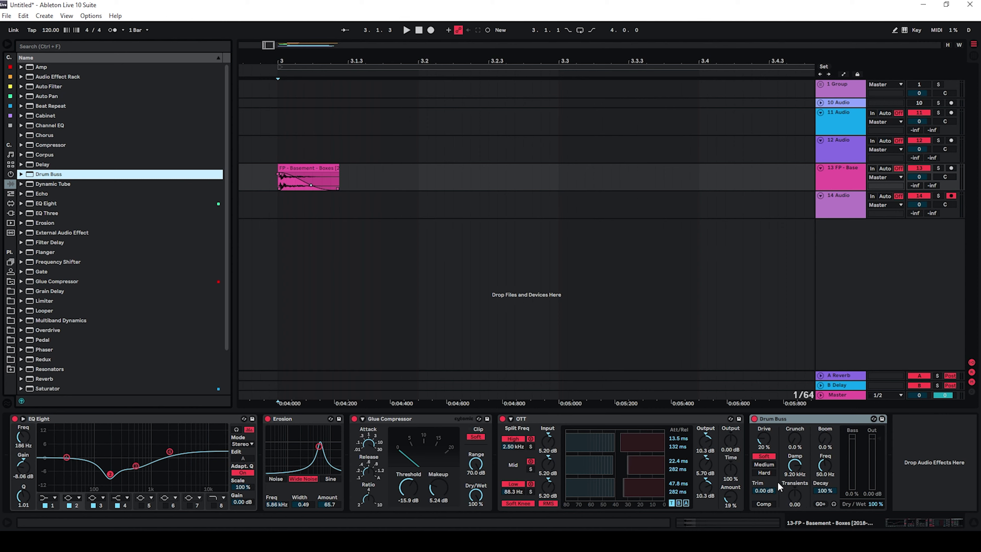
- Set Drum Buss's transients to 0.17 and boom to 38%, replaying the clip to judge the punch
click(795, 497)
key(space)
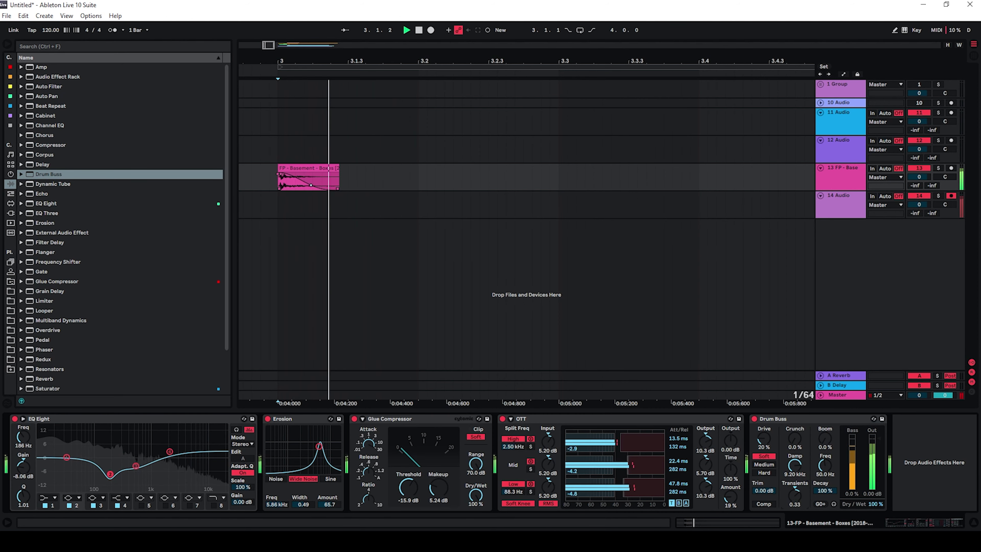
key(space)
drag(795, 498, 795, 488)
key(space)
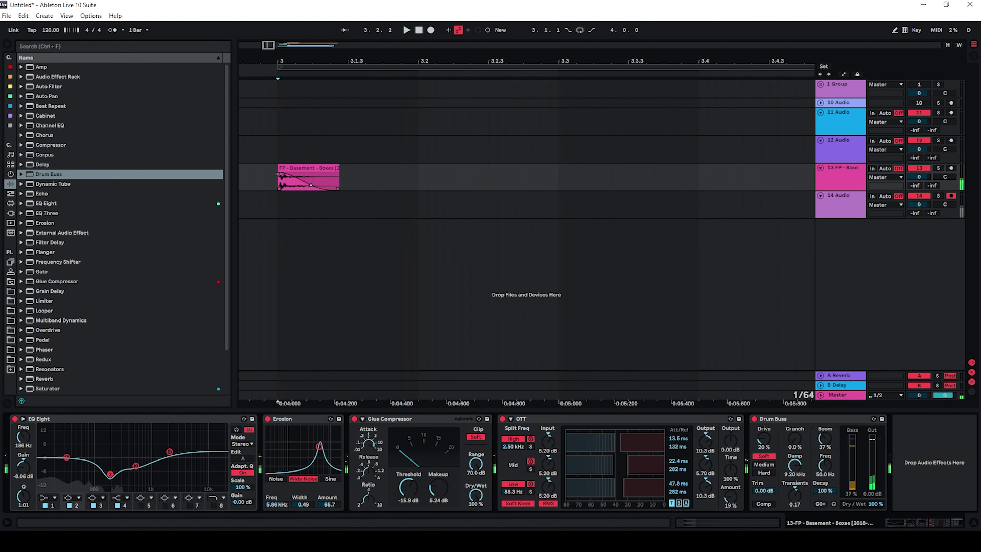
key(space)
key(space)
key(space)
drag(825, 438, 825, 421)
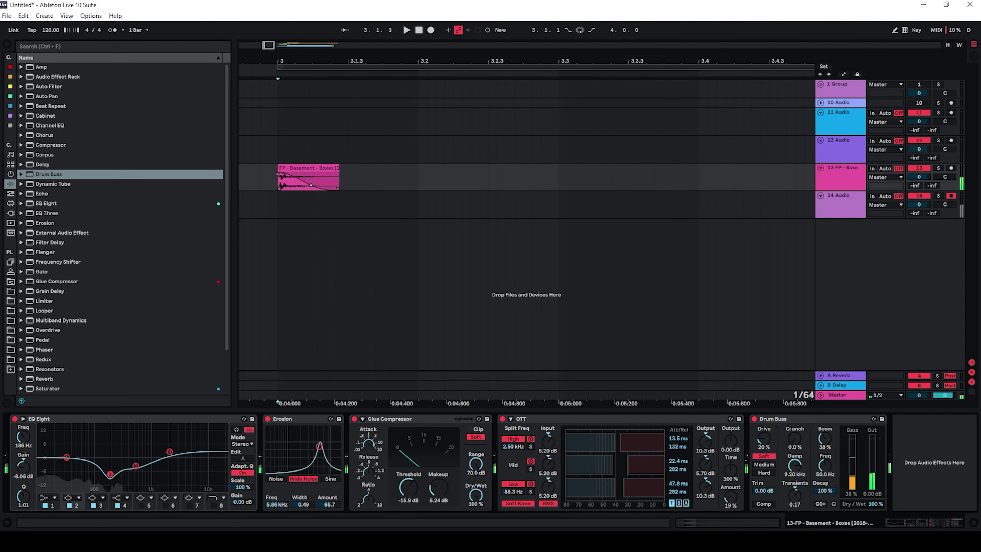
- Give Drum Buss Medium distortion with 17% drive, enable its compressor and trim the input to -4.37 dB
click(764, 465)
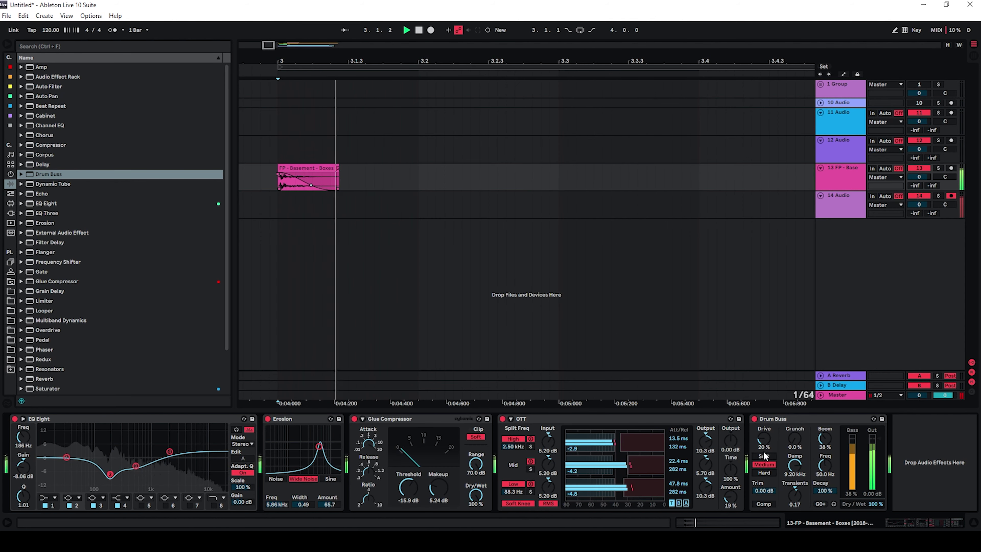
key(space)
click(764, 503)
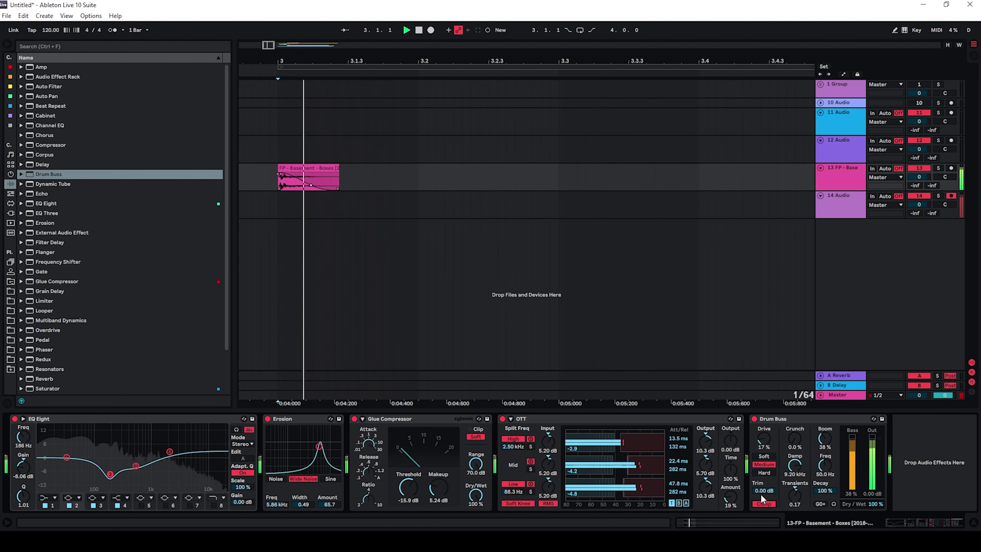
drag(763, 491, 763, 505)
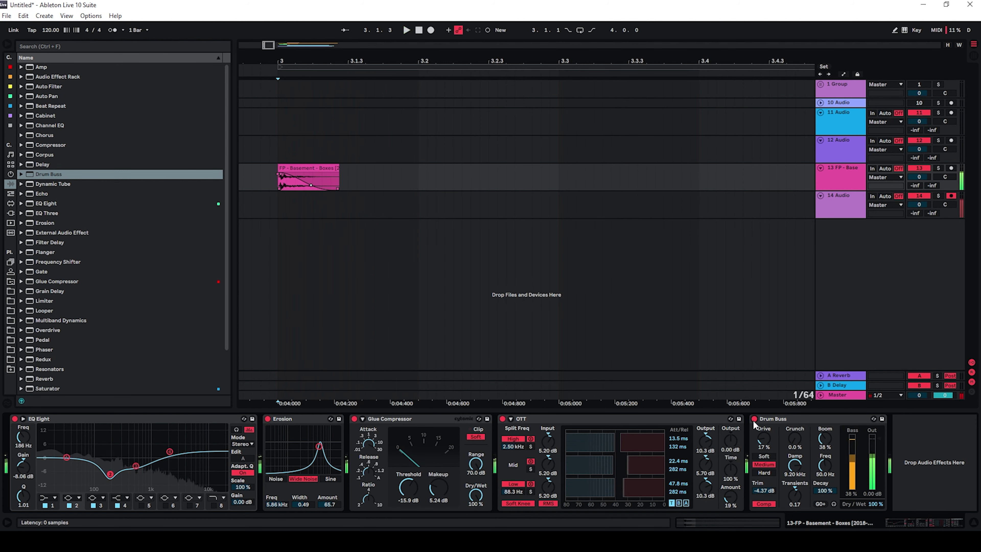
- Add a Limiter after Drum Buss with 2.40 dB of gain and replay the clip repeatedly to judge the loudness
scroll(80, 217, down, 3)
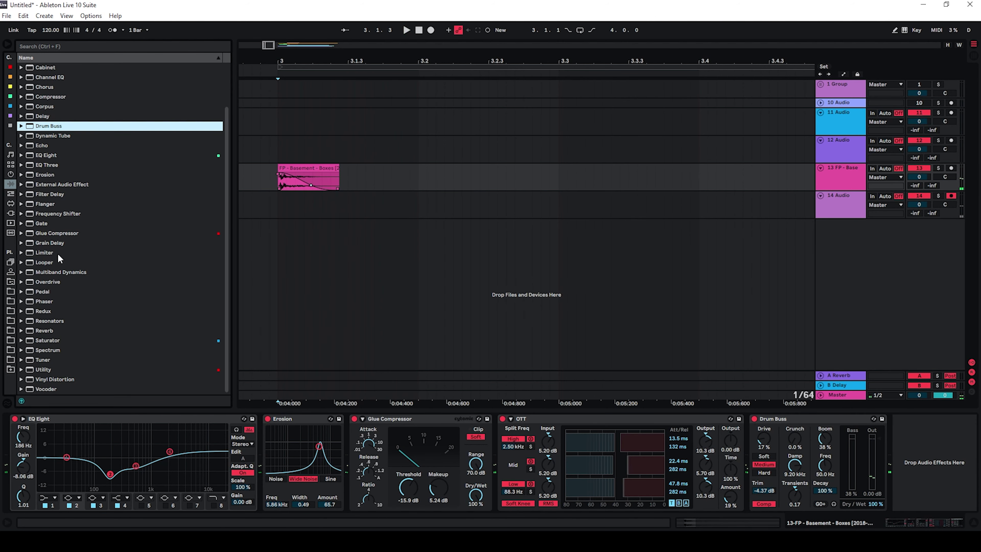
double_click(51, 253)
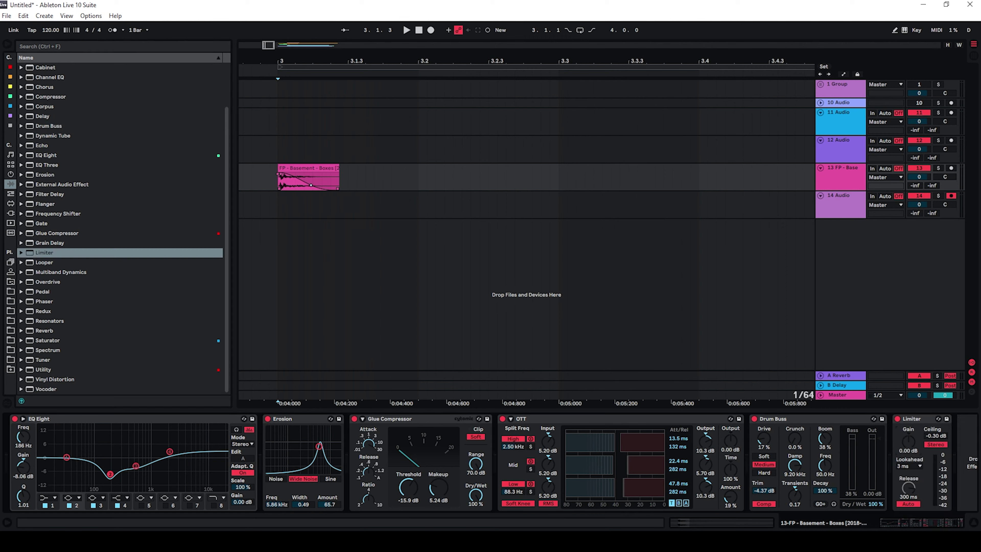
key(space)
drag(908, 442, 908, 432)
key(space)
key(space)
key(space)
key(space)
key(space)
key(space)
key(space)
key(space)
key(space)
key(space)
key(space)
key(space)
key(space)
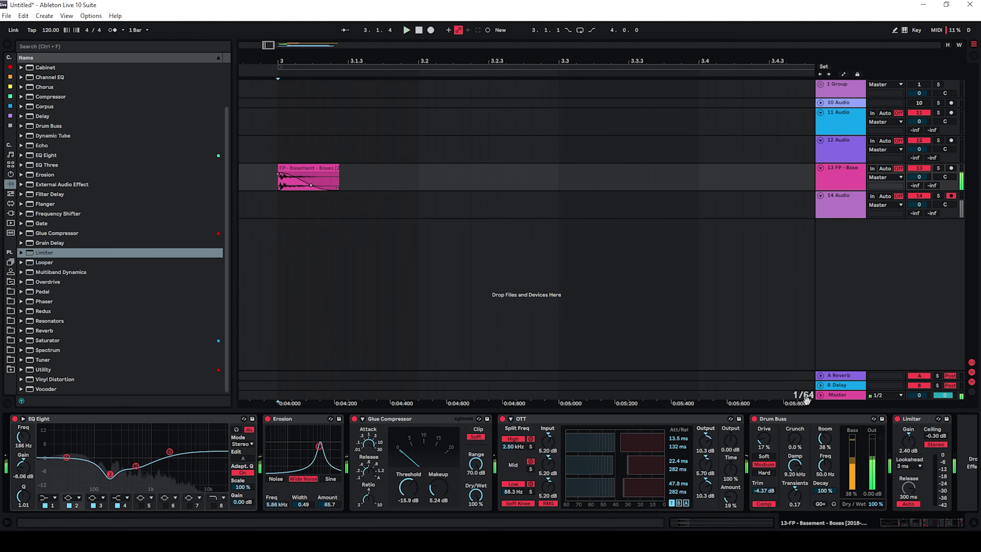
key(space)
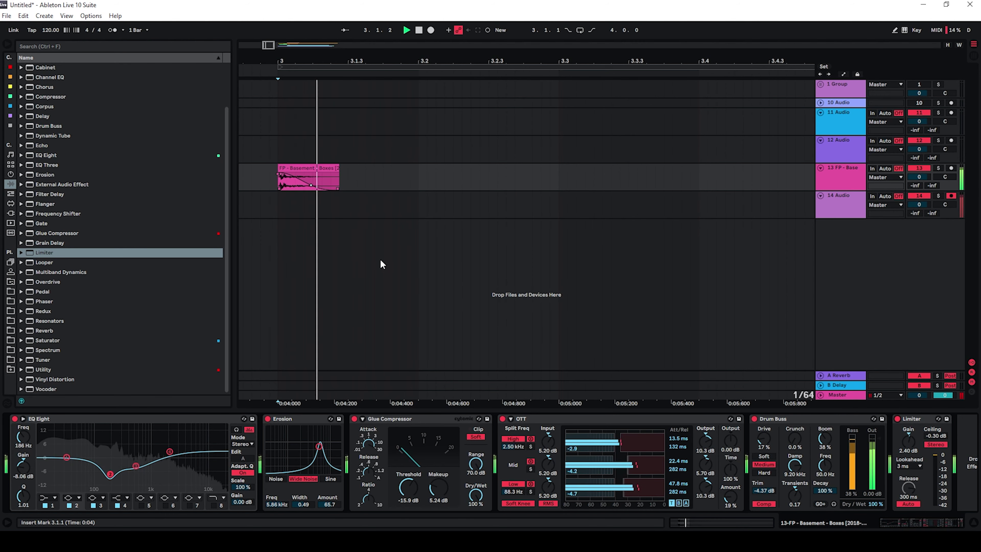
- Record the processed hit onto track 14 from 3.1.1, mute track 13 and select track 14
click(273, 206)
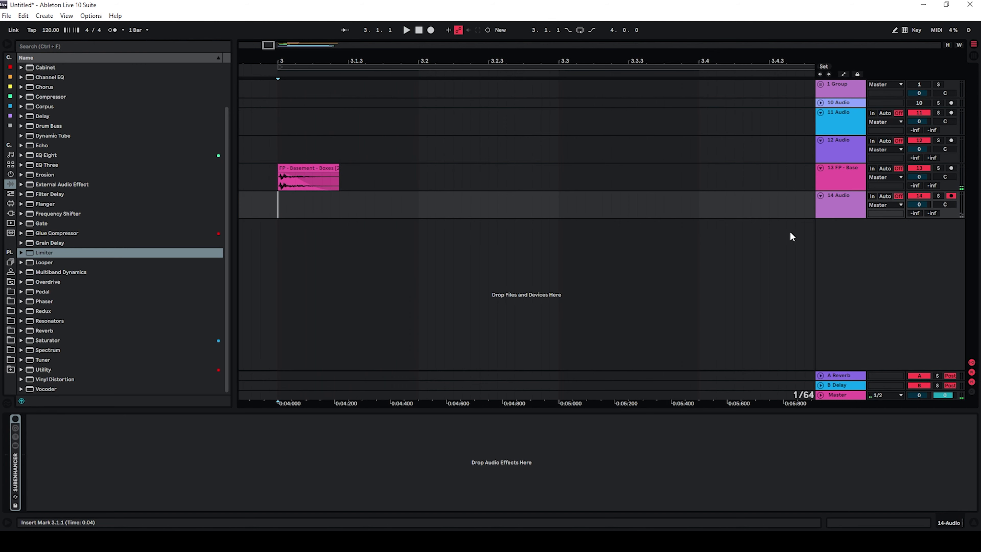
key(F9)
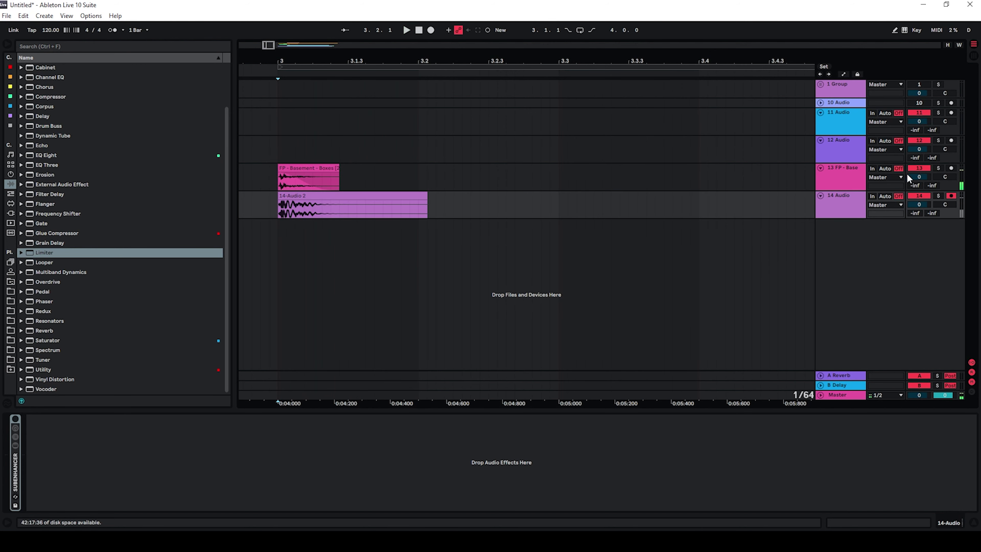
click(918, 169)
click(841, 171)
click(841, 205)
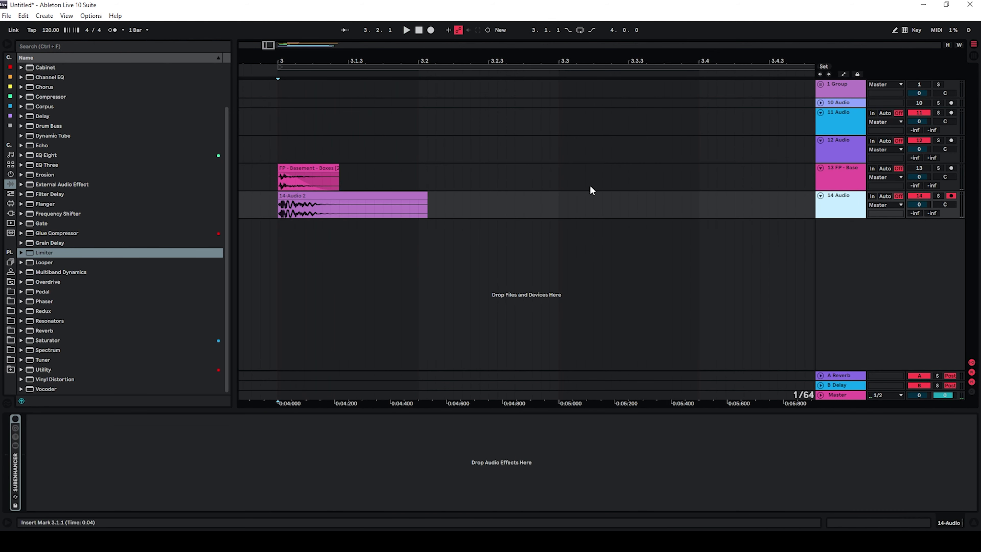
- Shorten the recorded clip on track 14 so it ends slightly after 3.1.3
drag(425, 198, 365, 198)
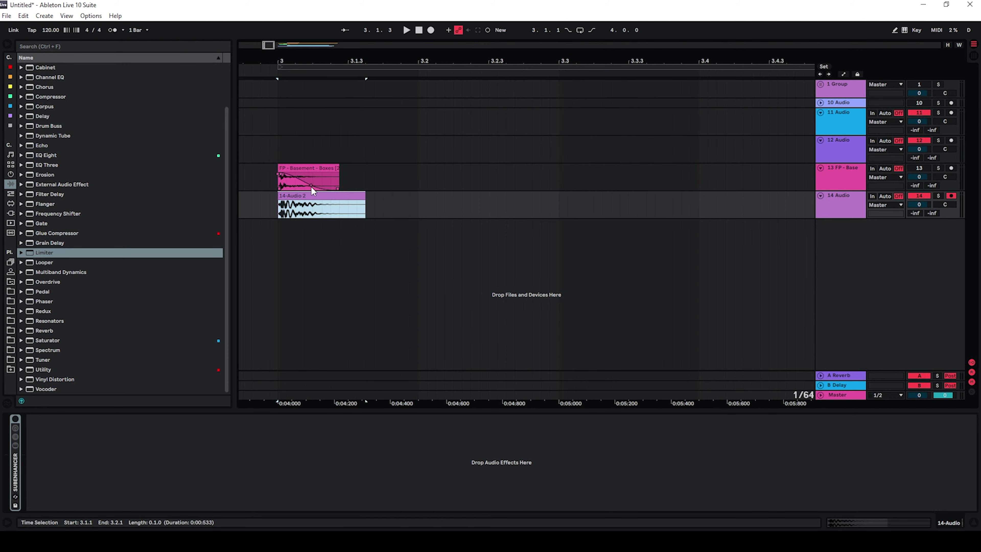
click(686, 213)
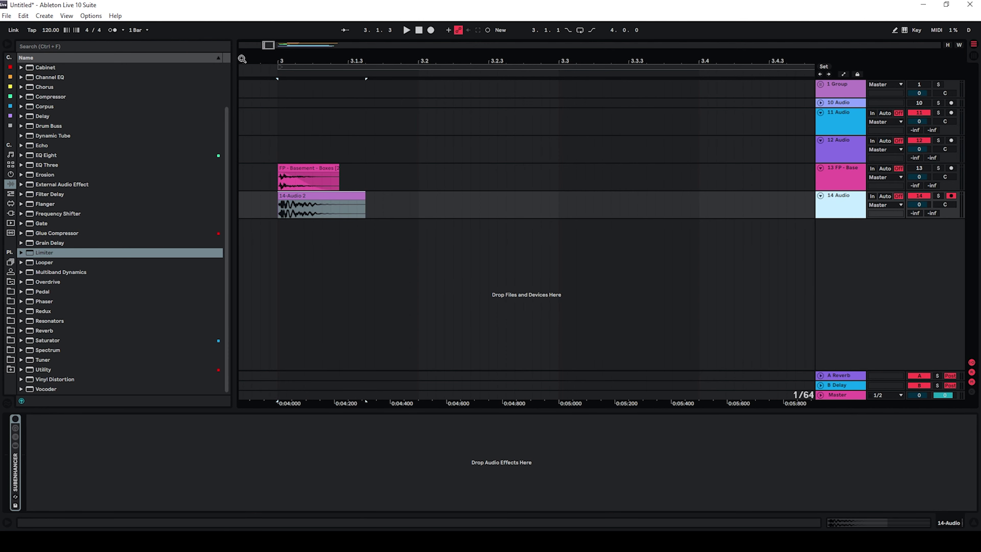
drag(263, 48, 260, 50)
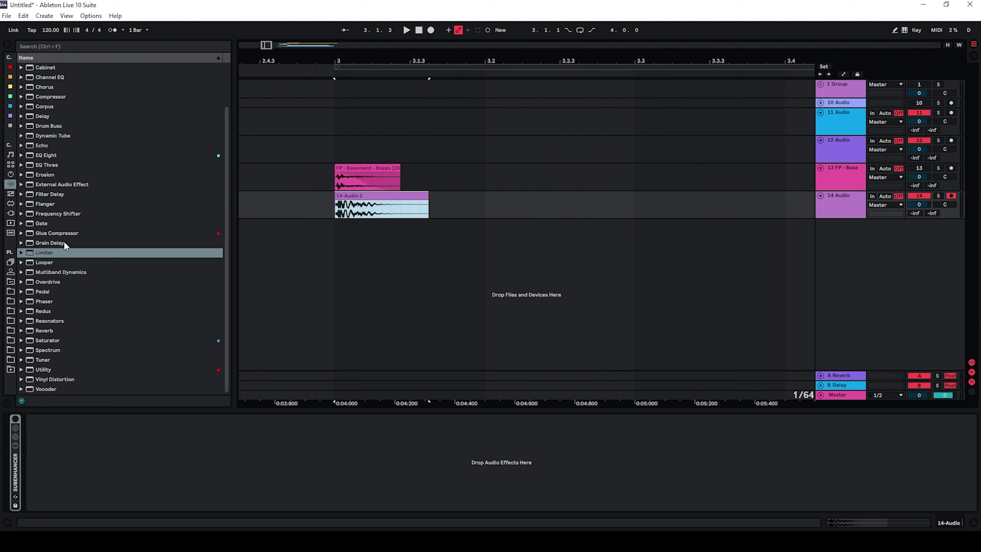
- Add Reverb to track 14 with High quality and its input cuts, Spin, high shelf and Chorus turned off
double_click(48, 331)
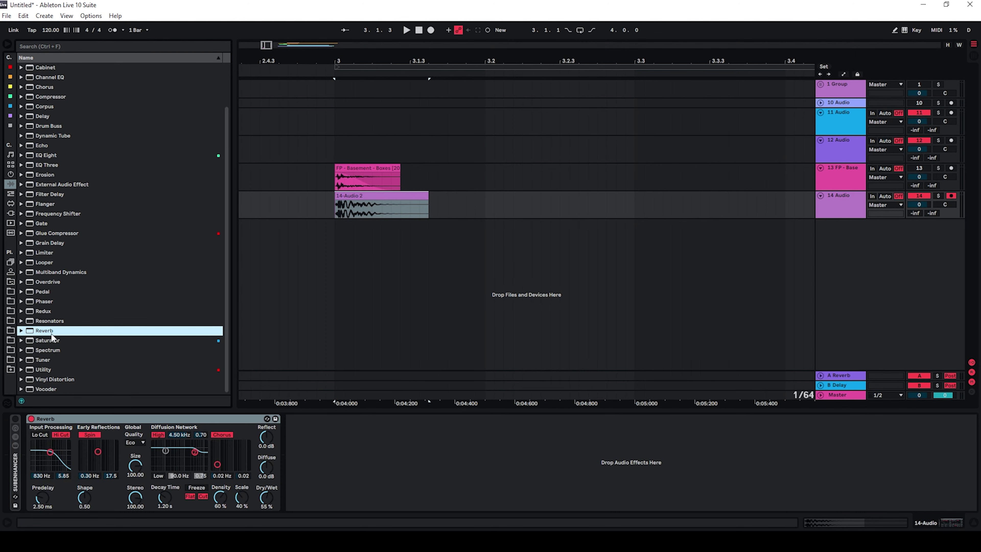
click(89, 434)
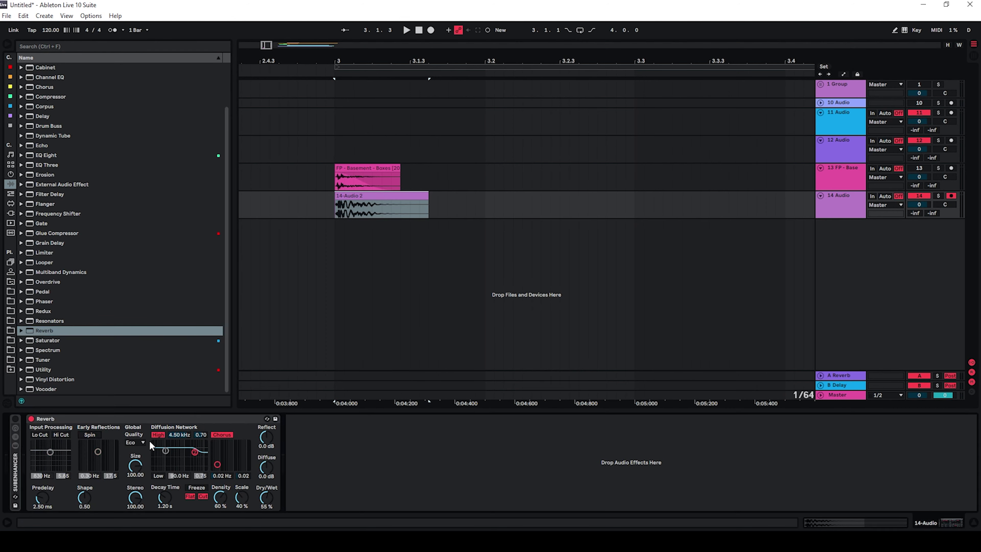
click(222, 434)
click(135, 442)
click(135, 468)
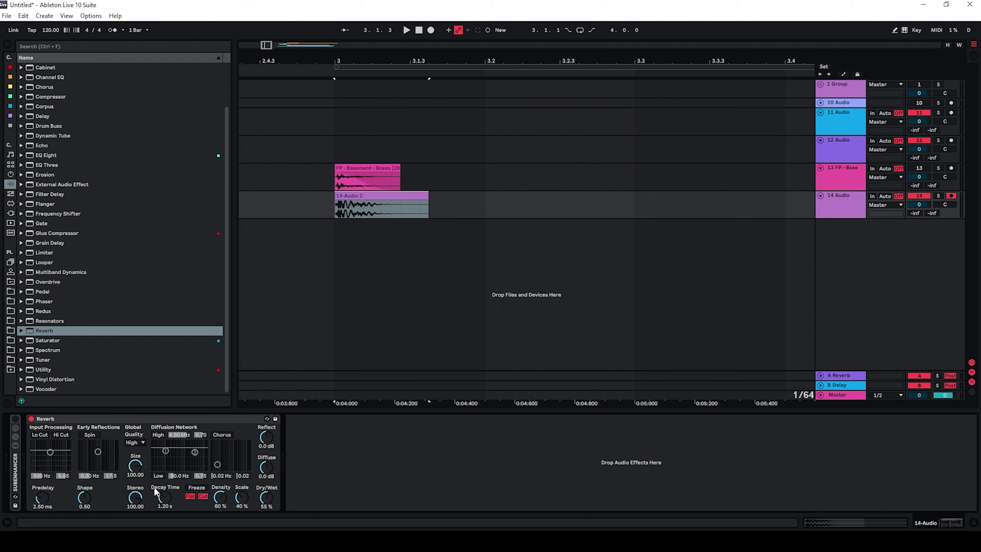
- Set the Reverb's decay time to 4.55 s, size to 165.97, density to 69% and dry/wet to 63% while replaying the clip
key(space)
drag(165, 498, 164, 494)
key(space)
drag(266, 498, 265, 492)
key(space)
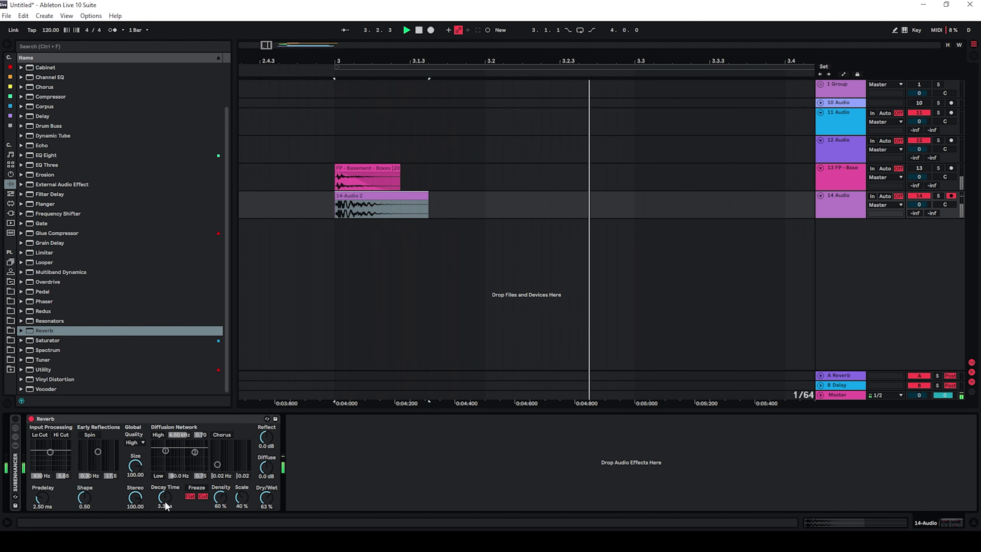
drag(164, 498, 143, 470)
key(space)
key(space)
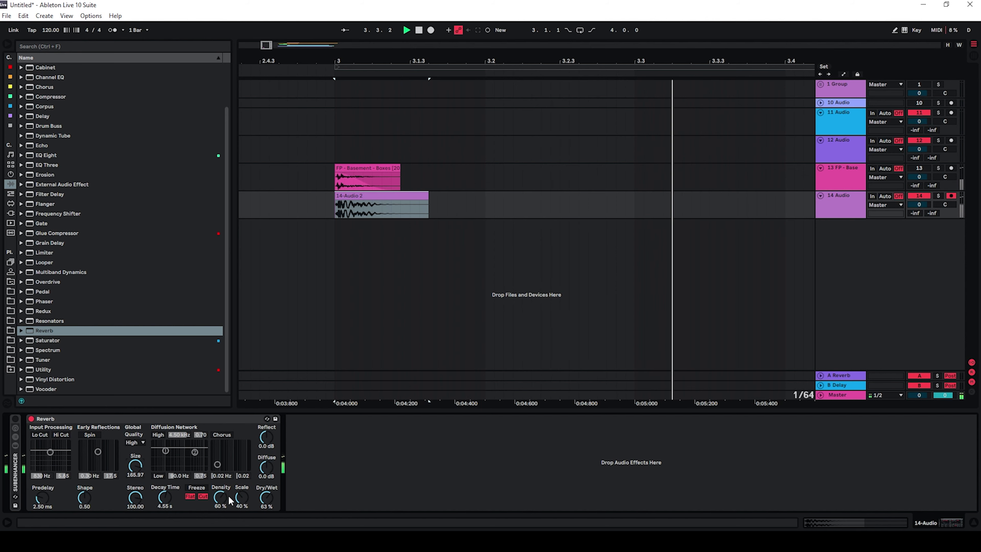
drag(228, 495, 228, 490)
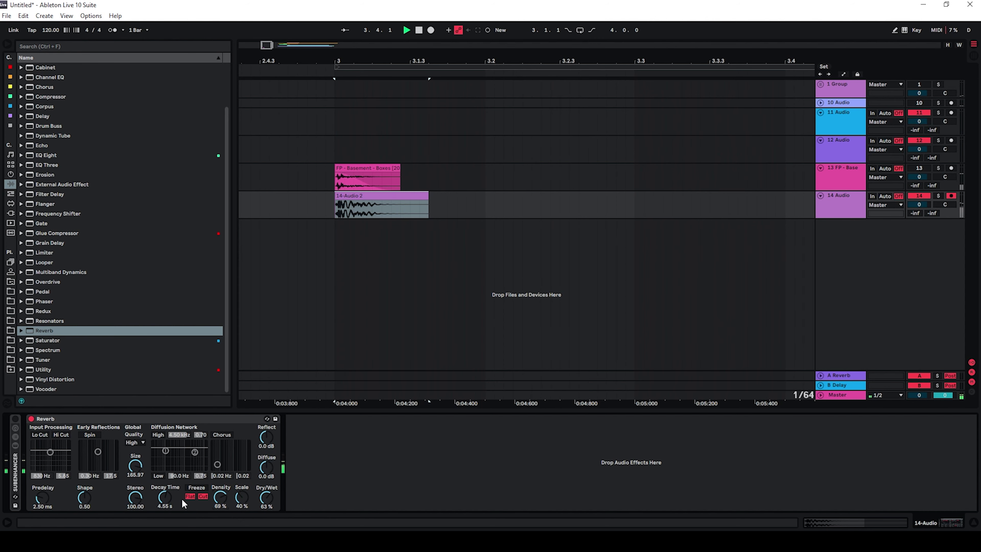
- Add EQ Eight after the Reverb and enable band 8 as a high cut at 153 Hz
double_click(49, 155)
click(490, 504)
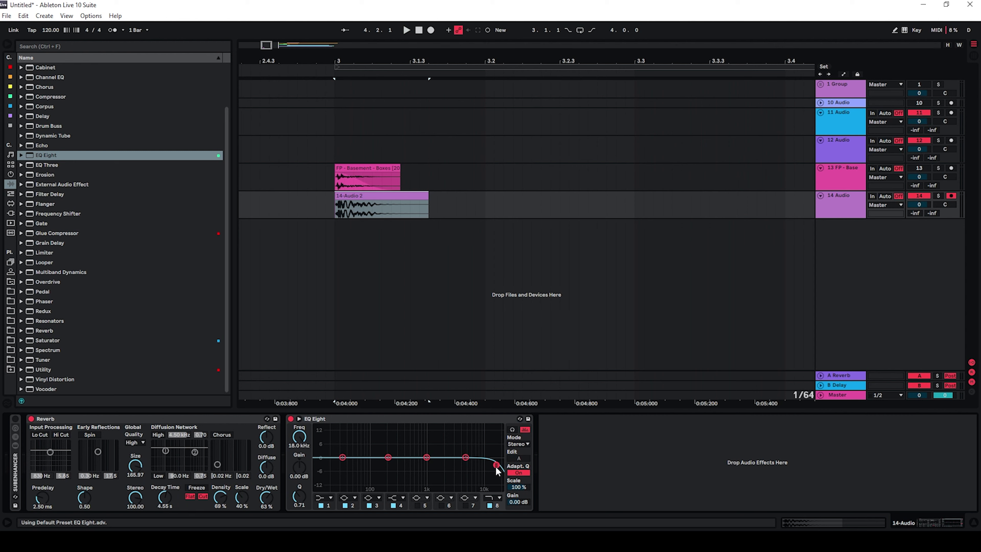
key(space)
drag(497, 465, 382, 465)
key(space)
key(space)
key(space)
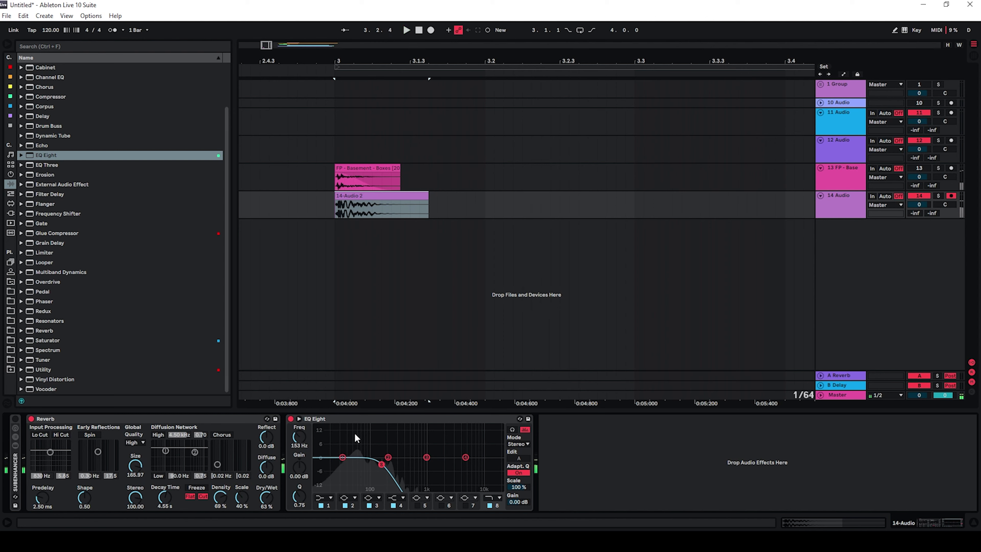
- Add a Limiter with 1.80 dB of gain at the chain's end and a Utility with Bass Mono at 189 Hz before it
click(39, 253)
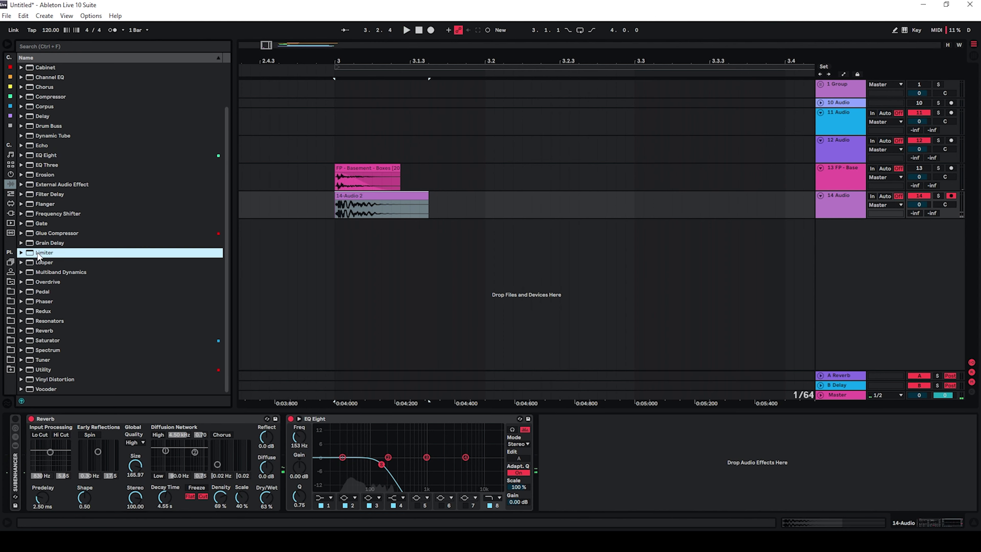
double_click(39, 253)
drag(51, 371, 531, 462)
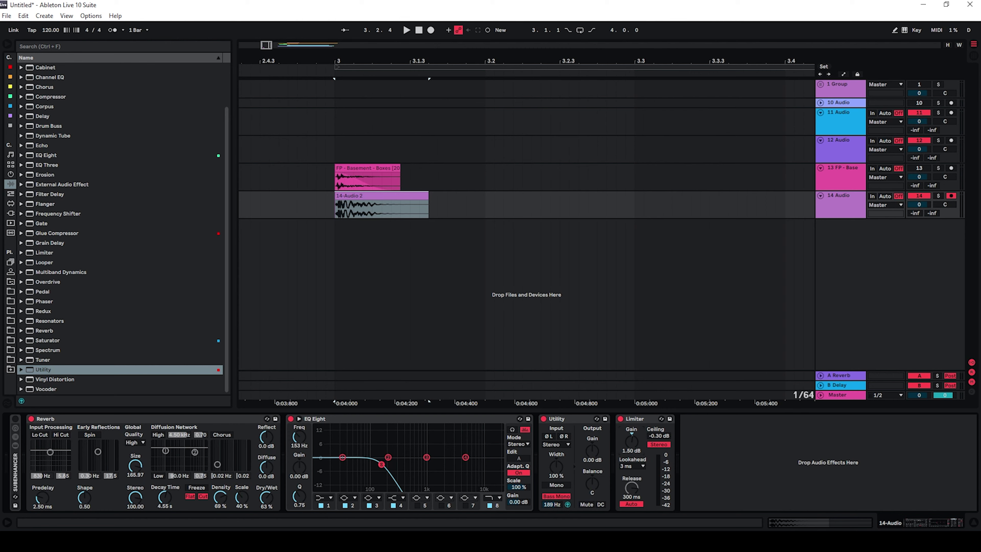
key(space)
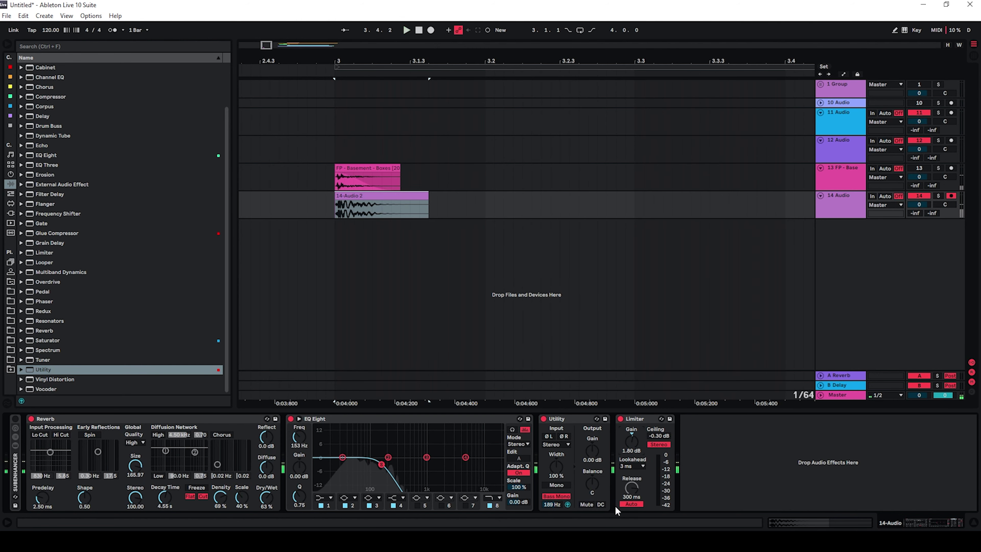
- Place the SUBENHANCER rack between EQ Eight and Utility, collapse the Reverb and EQ Eight, and expand the rack
key(space)
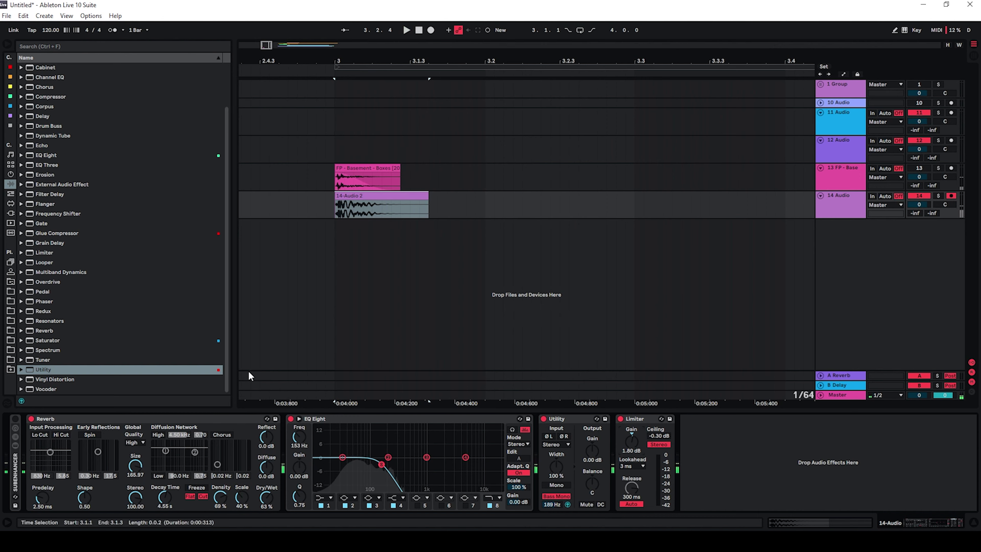
click(566, 473)
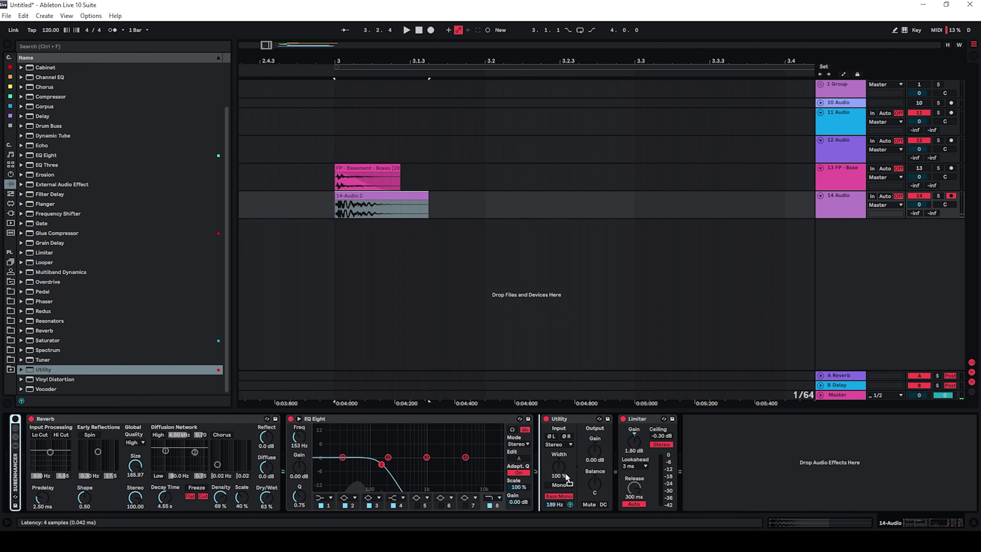
drag(564, 473, 564, 474)
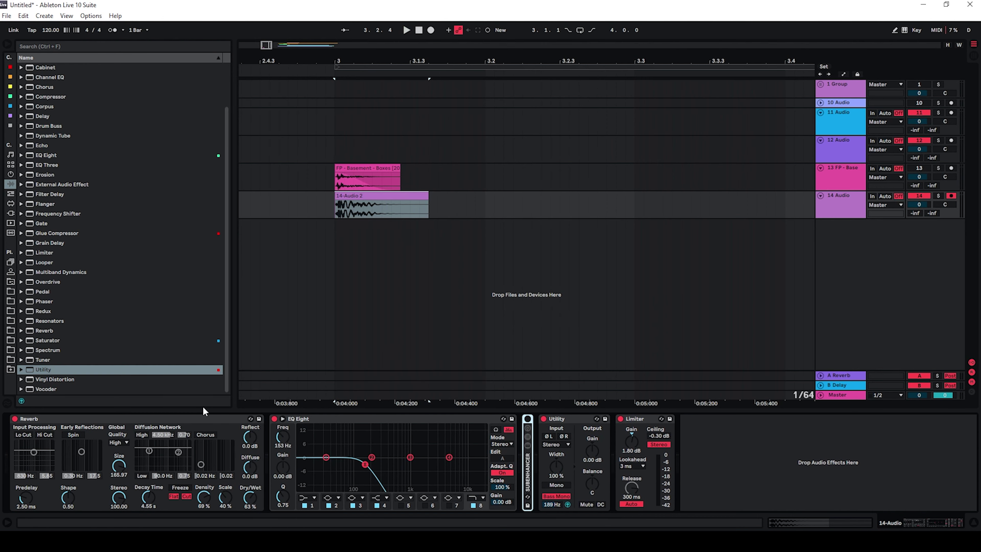
double_click(169, 418)
double_click(169, 419)
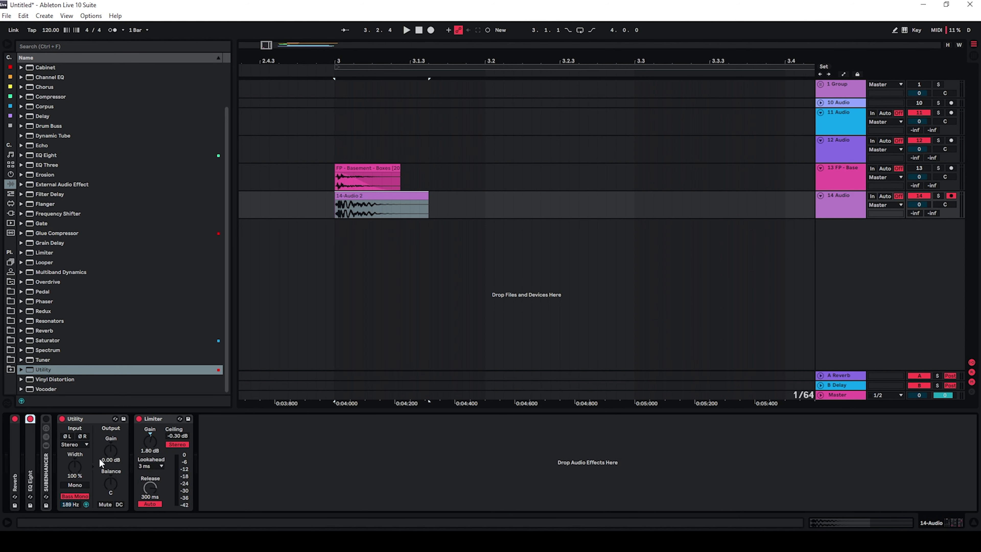
double_click(50, 465)
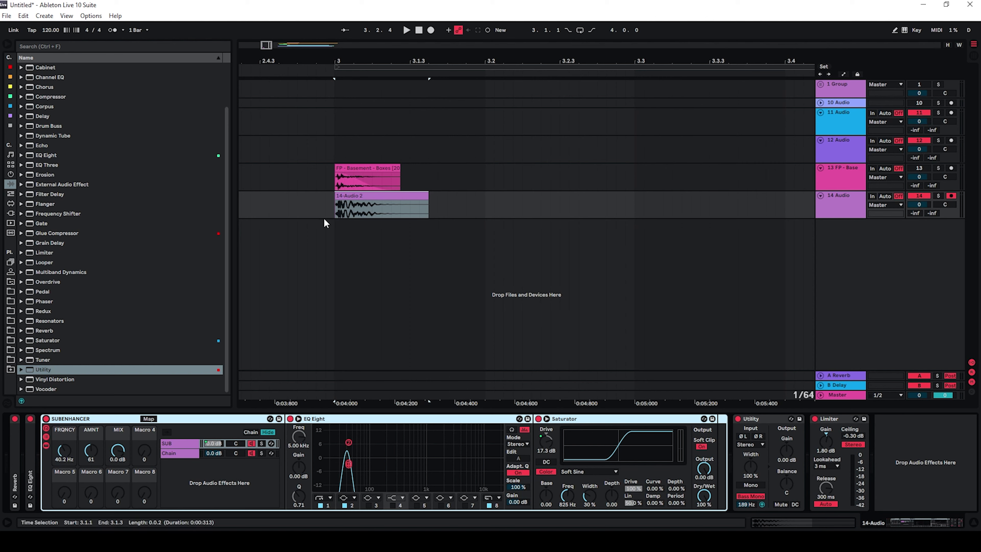
- Play the clip while adjusting the SUBENHANCER's AMNT macro, bringing it to 70
key(space)
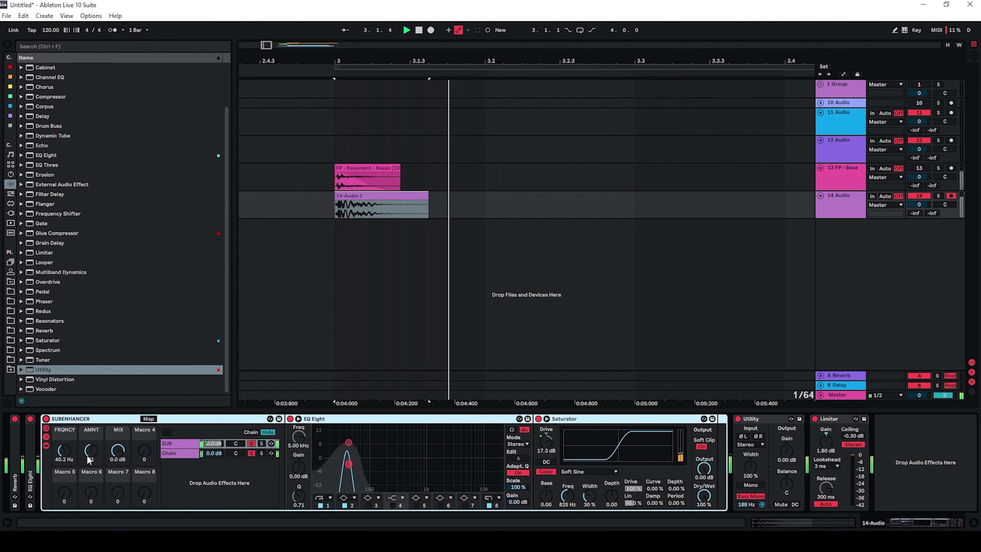
drag(88, 455, 88, 468)
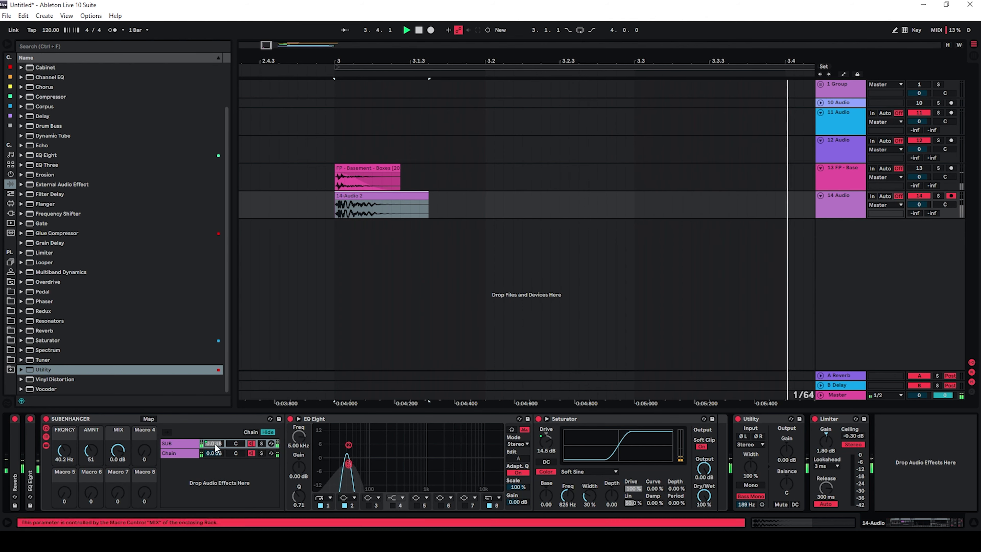
drag(94, 454, 95, 447)
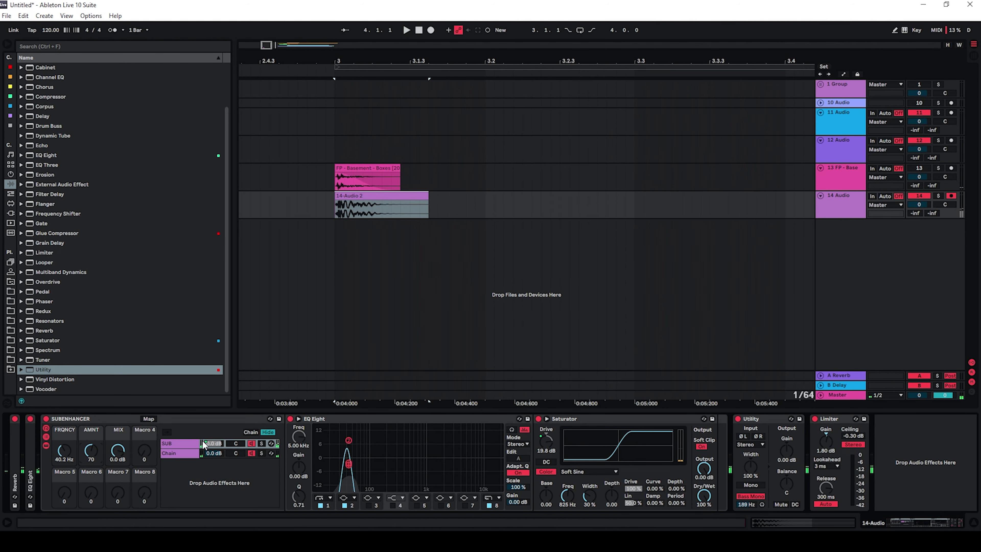
- Examine the SUBENHANCER's two chains and how varying the AMNT macro affects the SUB chain's EQ Eight and Saturator
click(185, 455)
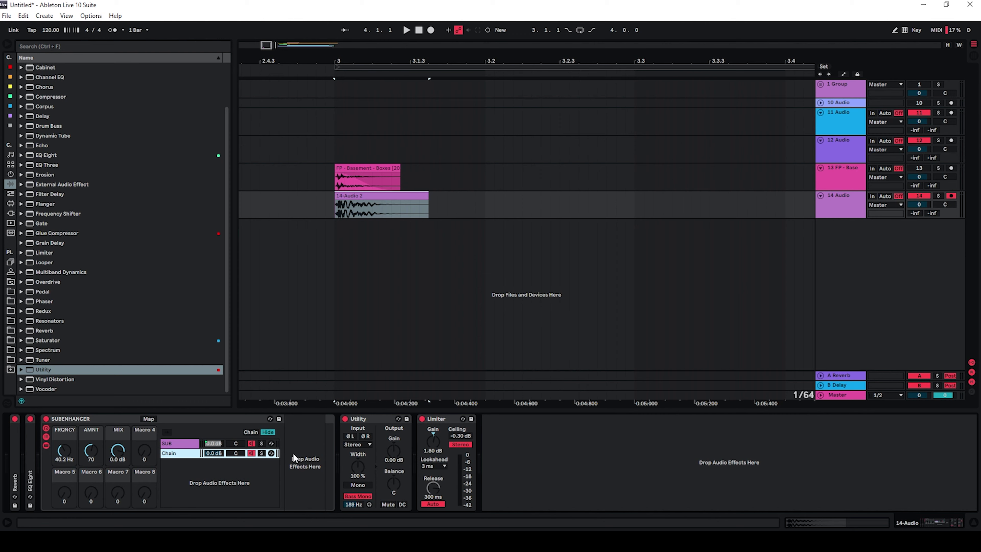
click(181, 444)
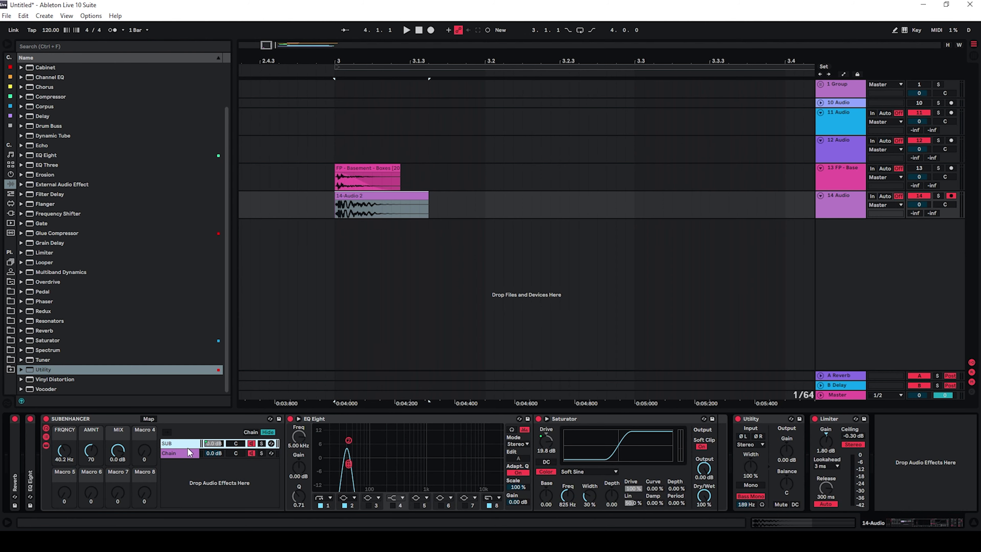
click(606, 419)
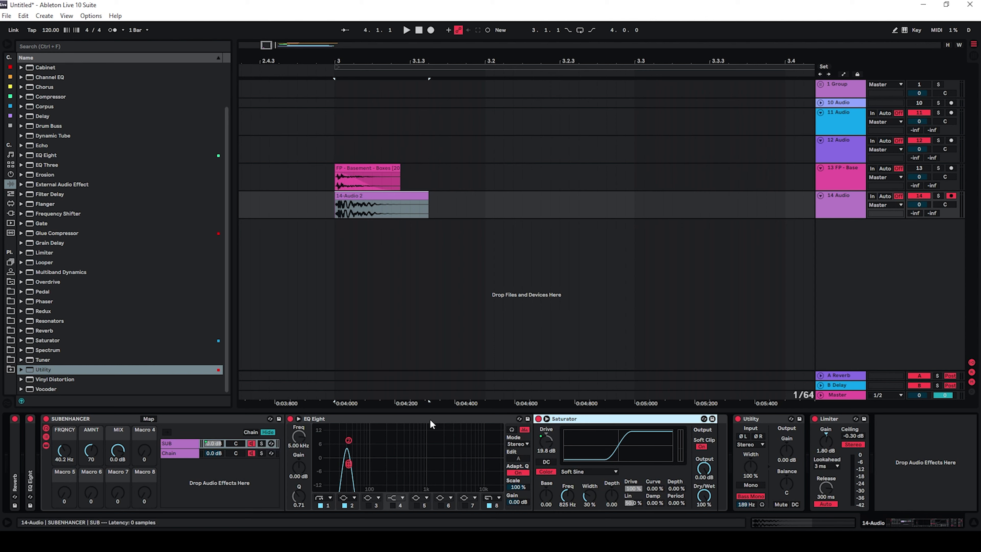
click(419, 429)
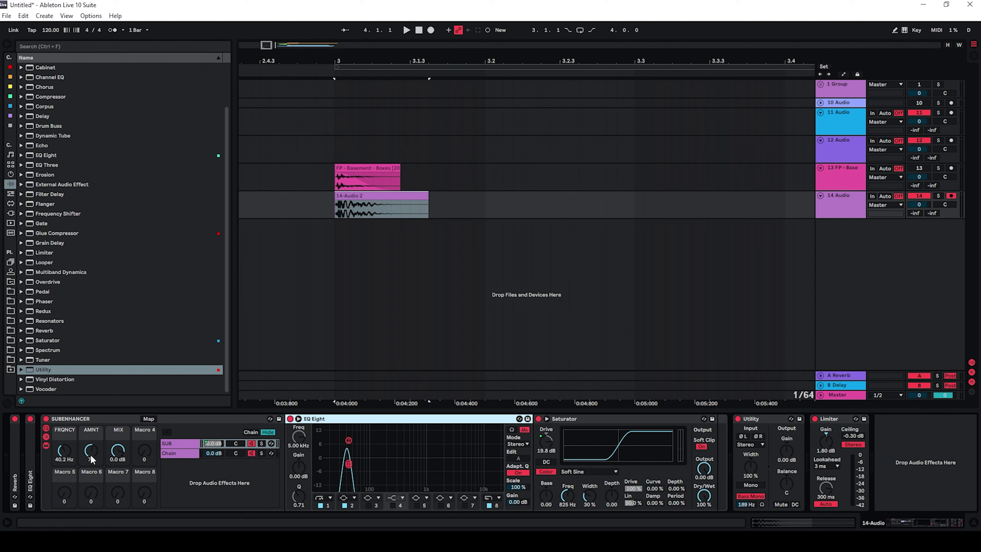
drag(91, 455, 92, 455)
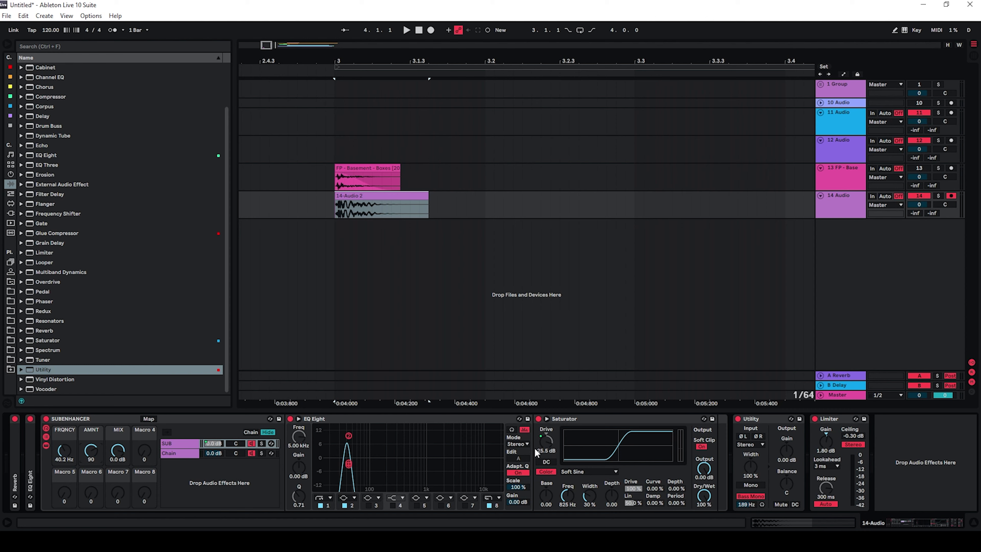
click(564, 420)
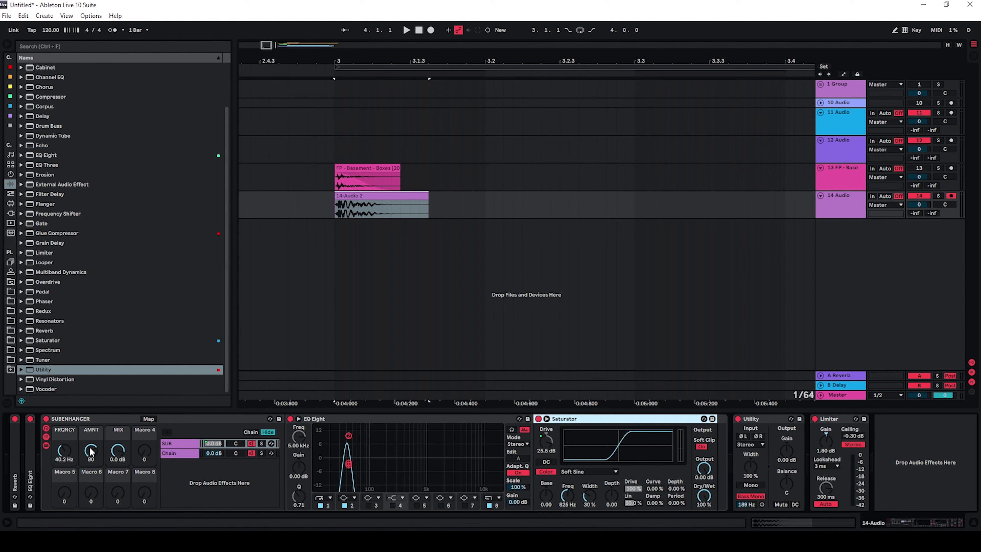
drag(90, 451, 91, 454)
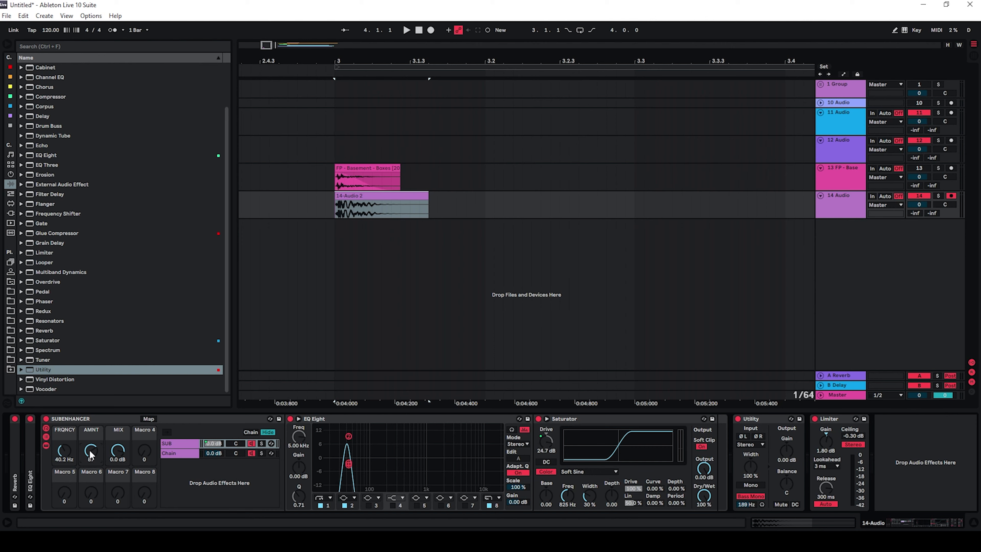
- Try the SUBENHANCER's AMNT macro at 56 and 68 while replaying the clip
drag(91, 455, 64, 459)
key(space)
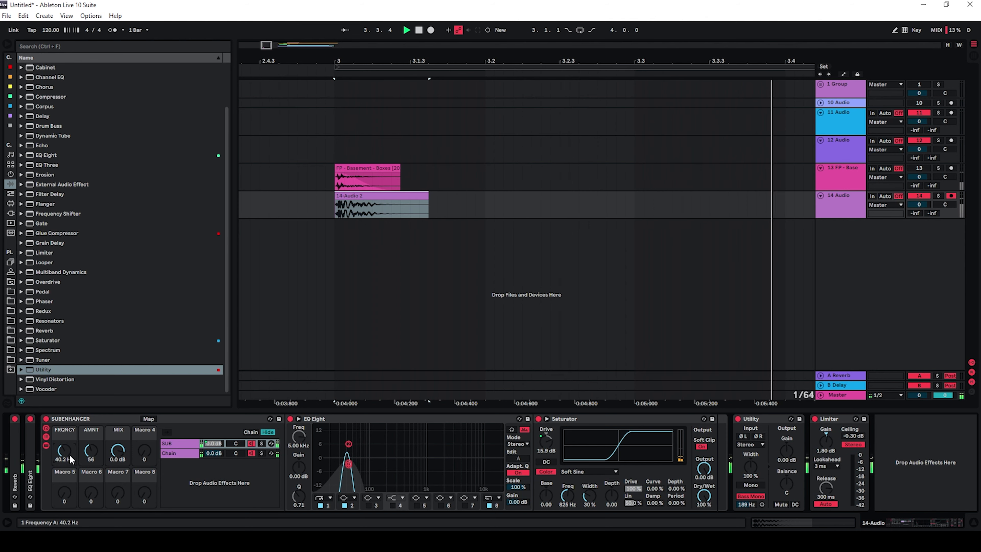
key(space)
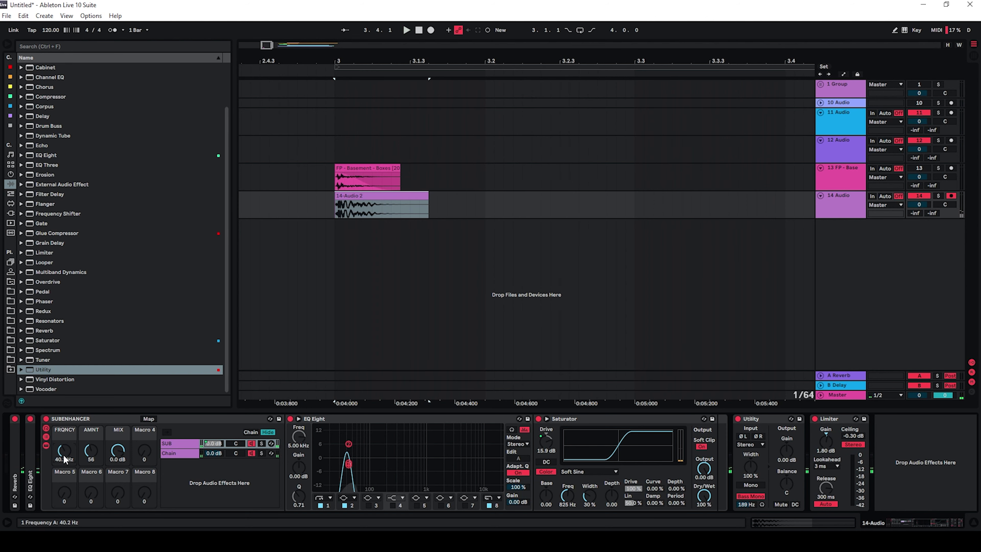
drag(86, 454, 87, 452)
key(space)
key(space)
- Set the Reverb's decay time to 7.82 s and dry/wet to 72%, and the SUBENHANCER's AMNT to 62 during playback
double_click(76, 417)
double_click(18, 463)
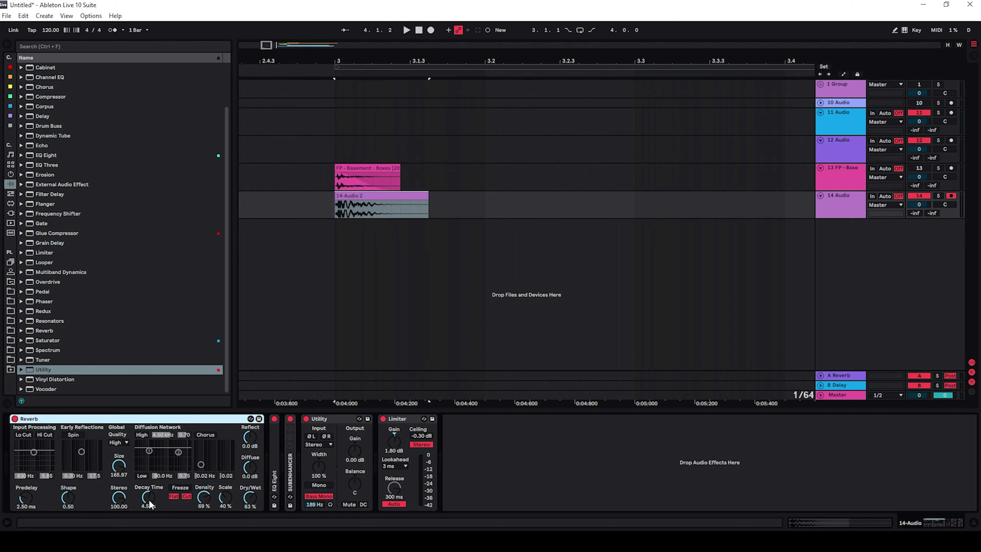
drag(149, 500, 149, 490)
key(space)
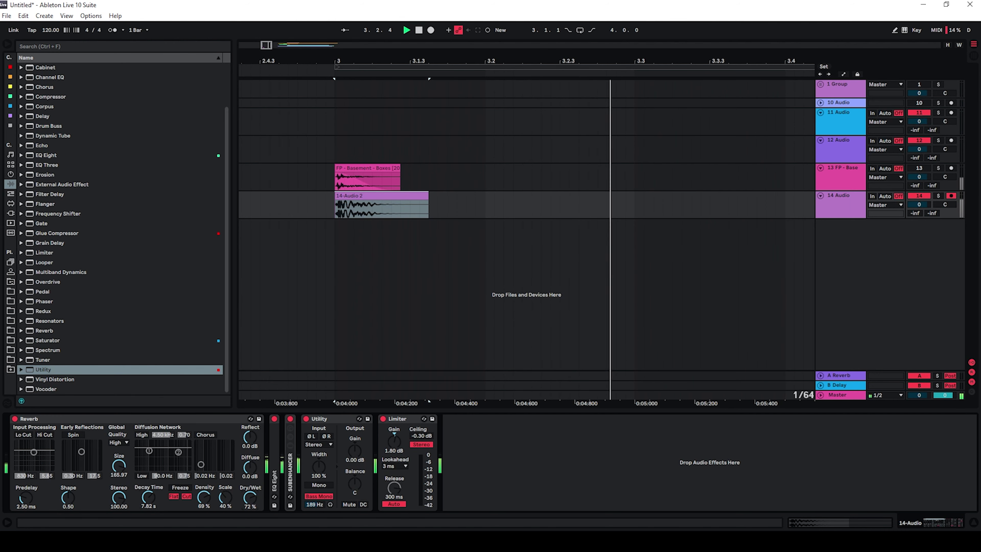
double_click(290, 478)
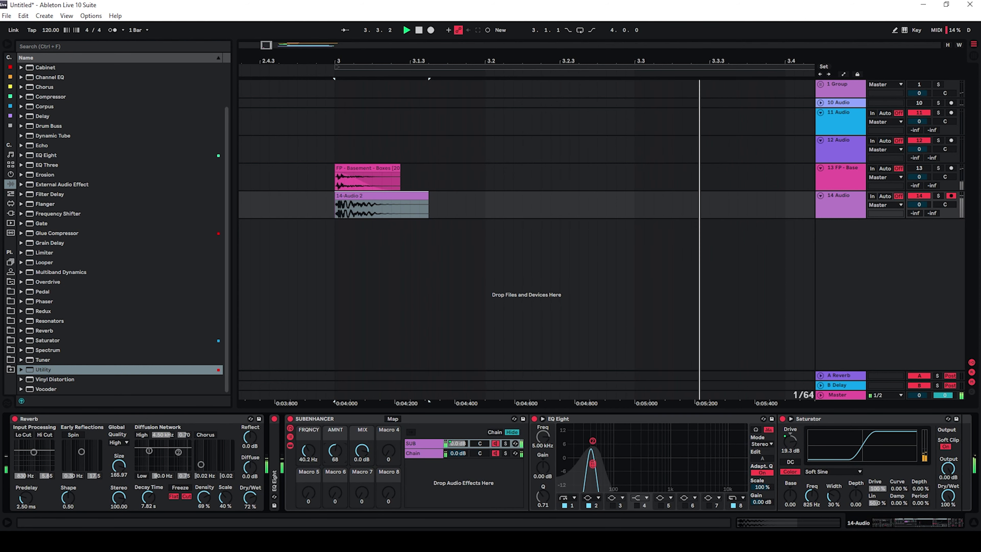
drag(335, 450, 335, 455)
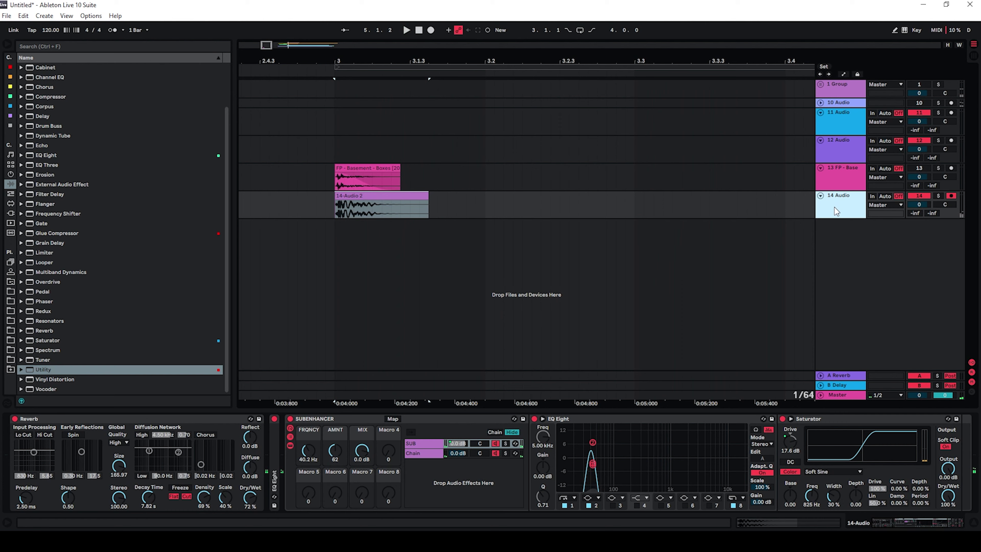
- Insert a new audio track below track 14, arm it, and record the processed sound onto it from position 3.1.1
key(ctrl+t)
click(951, 224)
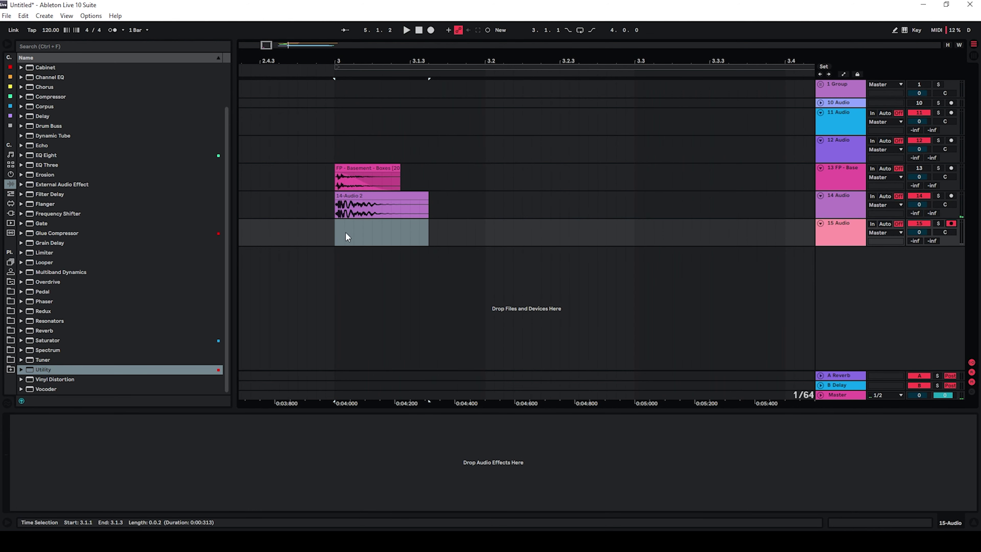
click(335, 228)
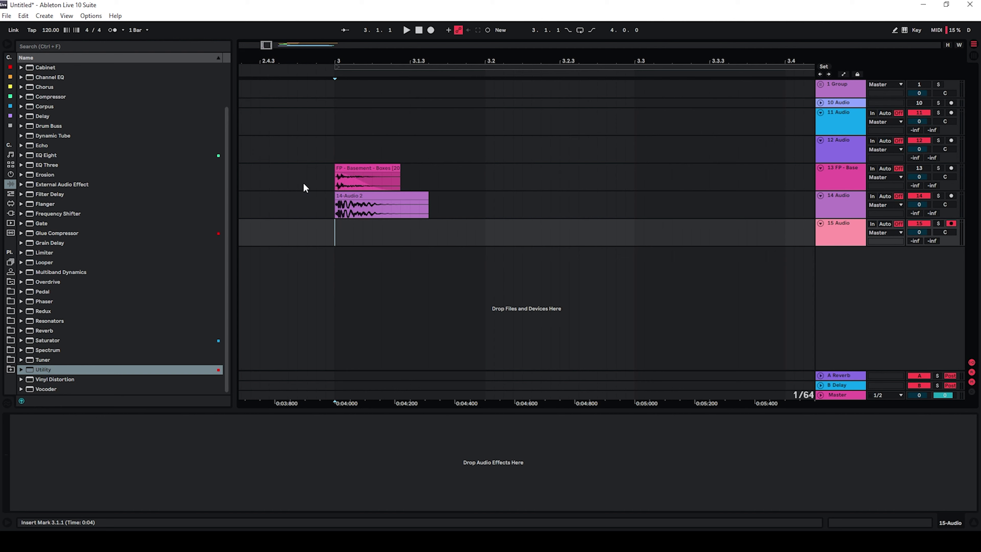
key(F9)
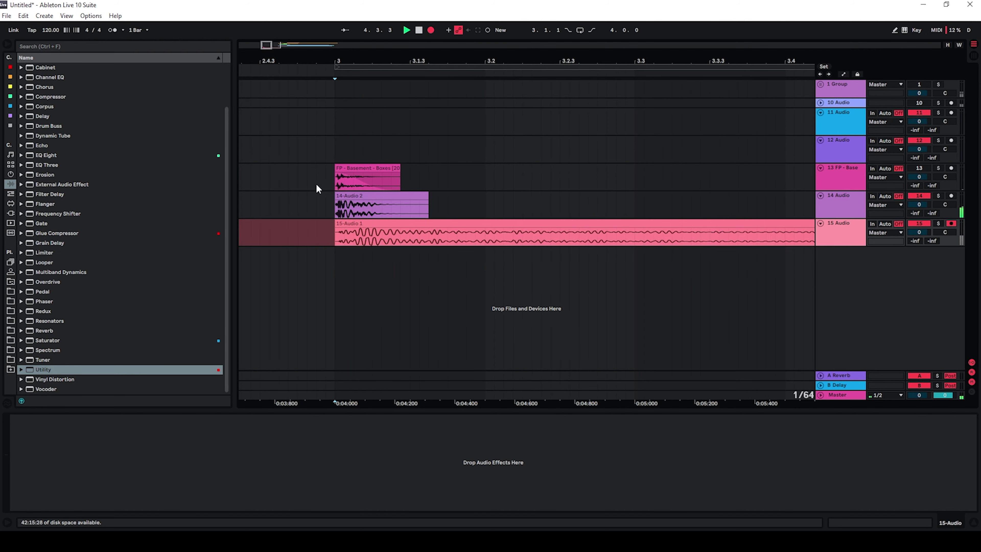
key(space)
mouse_move(267, 47)
mouse_down()
mouse_move(282, 4)
mouse_move(273, 47)
mouse_up()
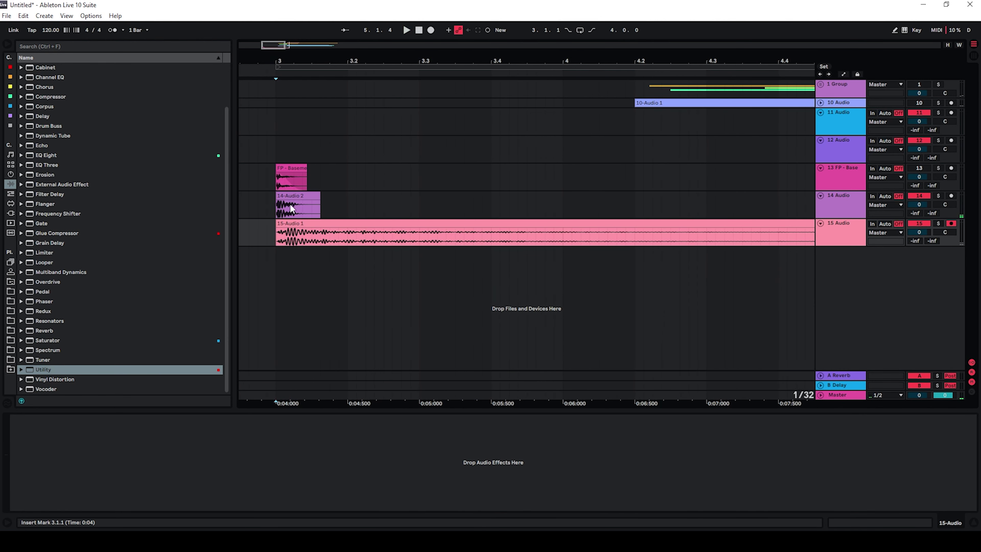
- Solo track 15 and track 14 in turn to compare the recording with its source
click(939, 224)
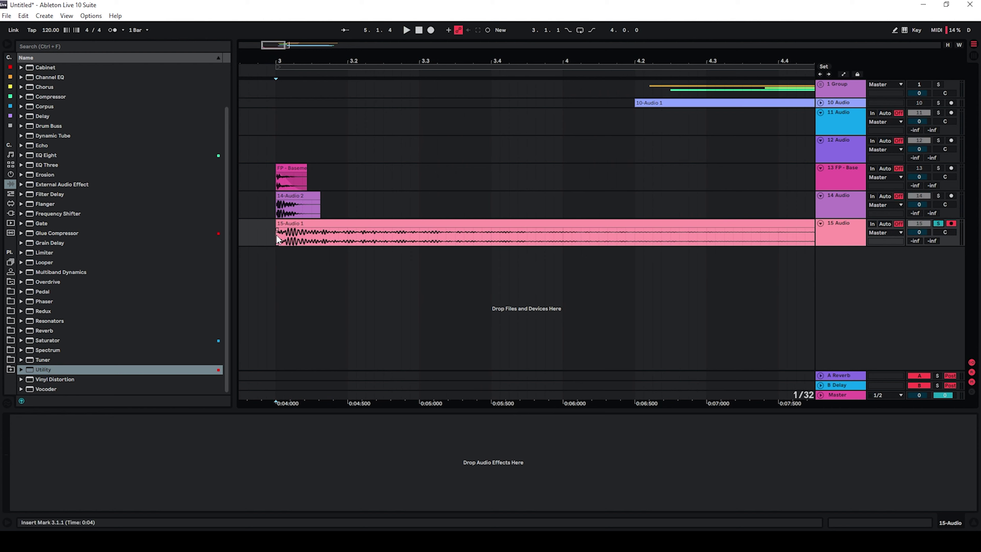
click(854, 209)
click(938, 196)
click(850, 210)
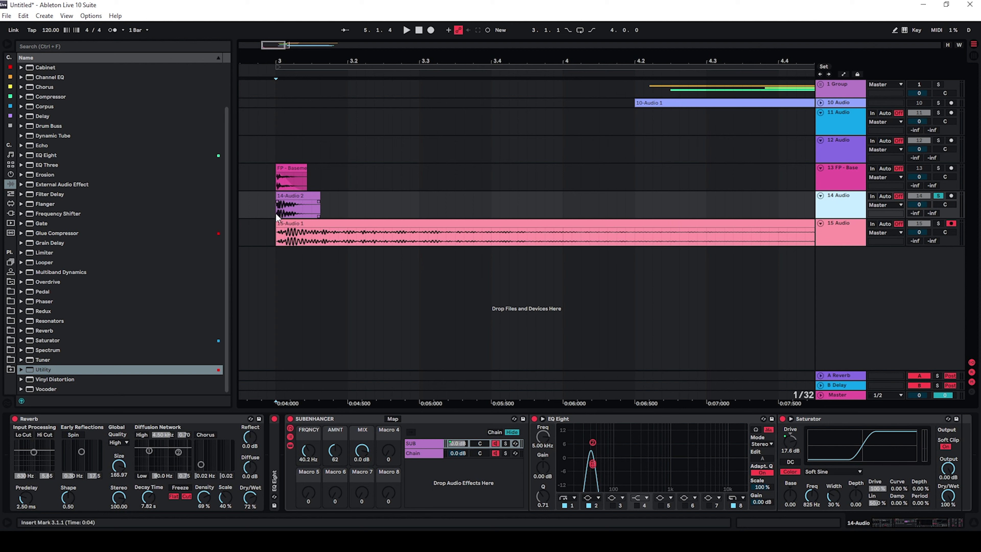
- Delete the newly recorded clip from track 15
drag(265, 45, 299, 105)
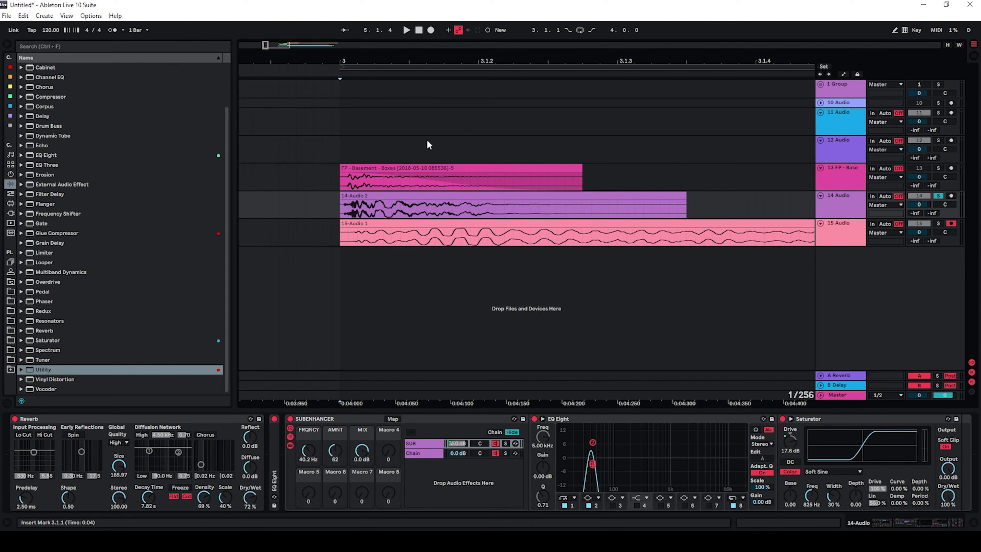
mouse_move(265, 45)
mouse_down()
mouse_move(274, 35)
mouse_move(269, 44)
mouse_up()
click(449, 221)
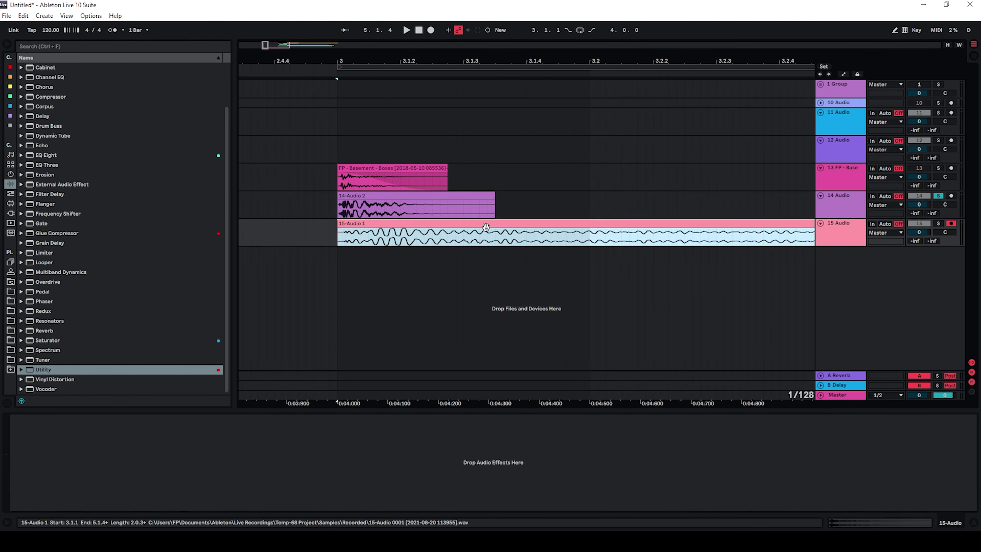
key(Delete)
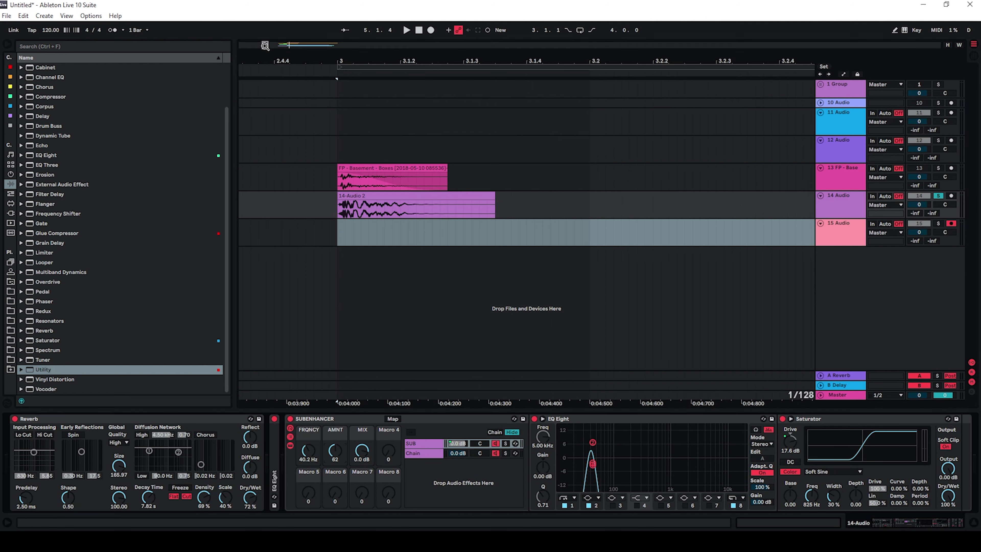
- Automate the Reverb's Dry/Wet on track 14, ramping from zero at the clip's start up to 48%
drag(265, 46, 262, 78)
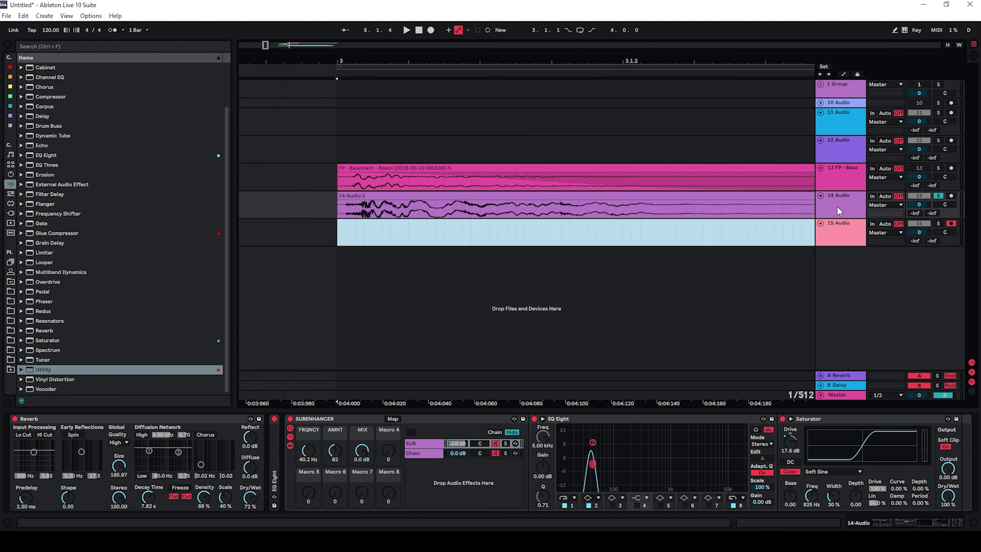
click(251, 498)
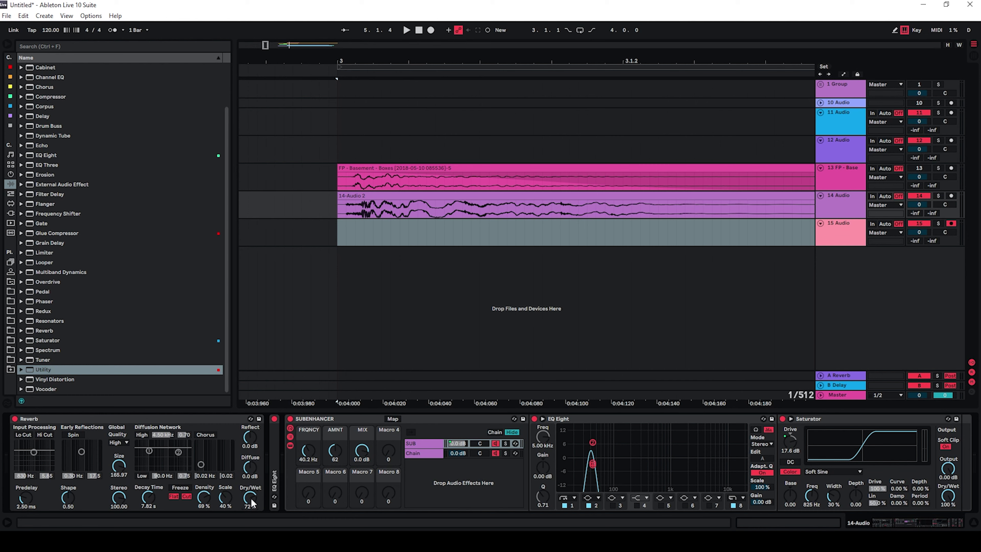
key(a)
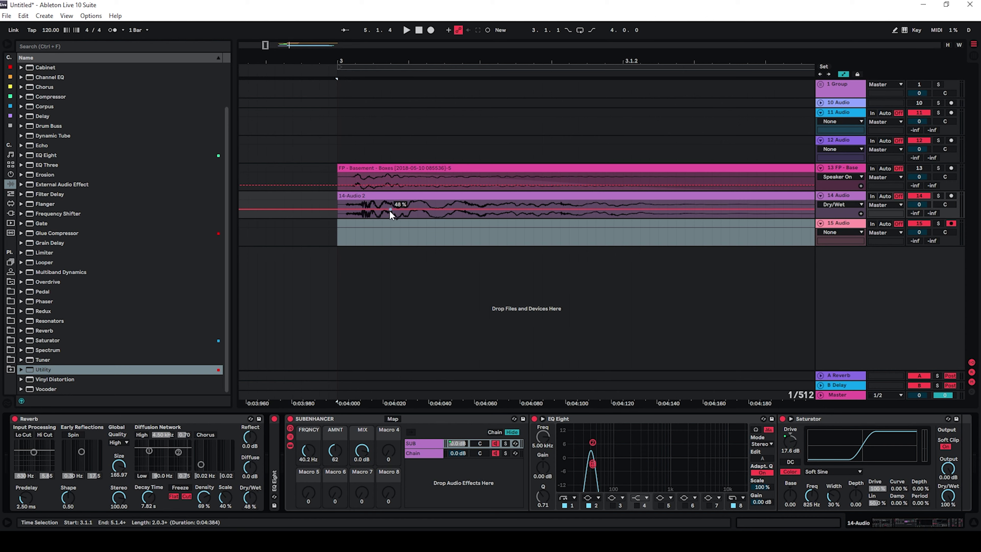
click(390, 210)
drag(345, 212, 339, 214)
- Reshape the Dry/Wet automation into a later, curved rise that leaves the clip's attack dry, and replay it
key(space)
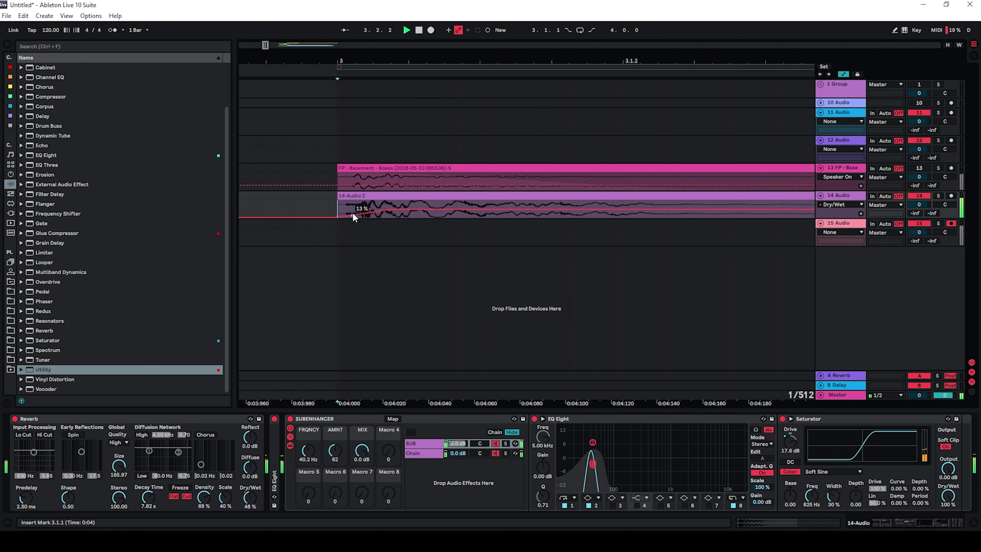
alt+drag(367, 212, 444, 209)
key(space)
key(space)
key(space)
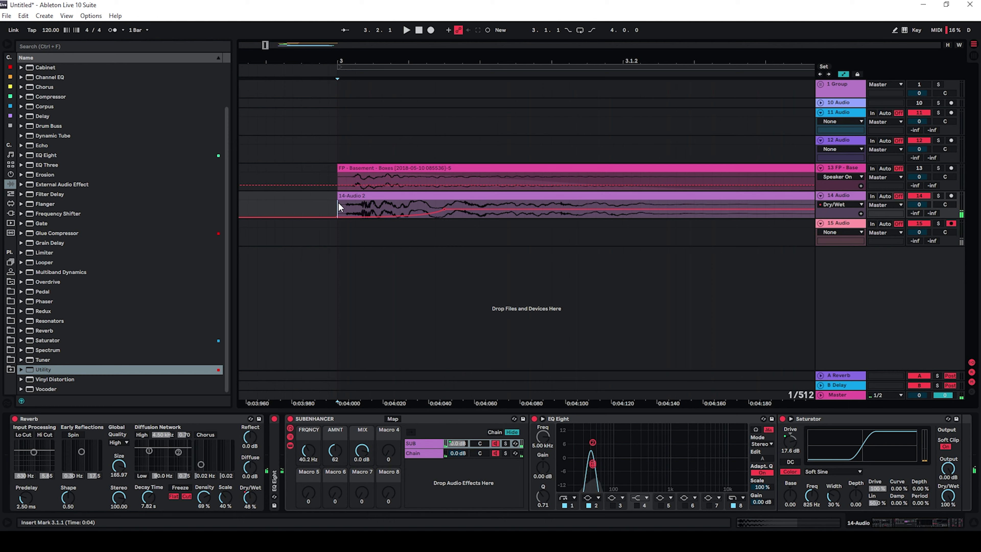
- Record the output of track 14, with its automated reverb, as a new clip on track 15
key(F9)
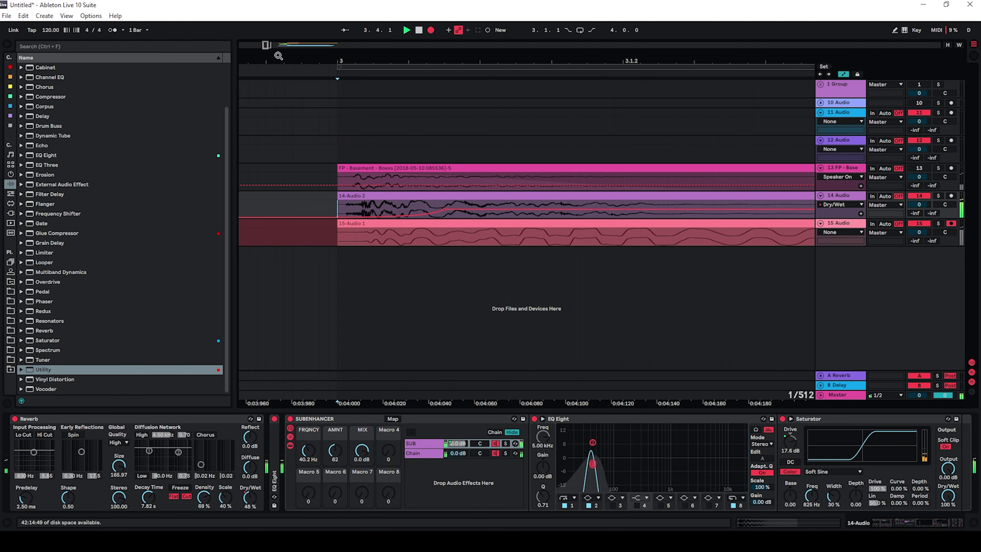
mouse_move(278, 56)
mouse_down()
mouse_move(278, 33)
mouse_move(278, 55)
mouse_up()
key(space)
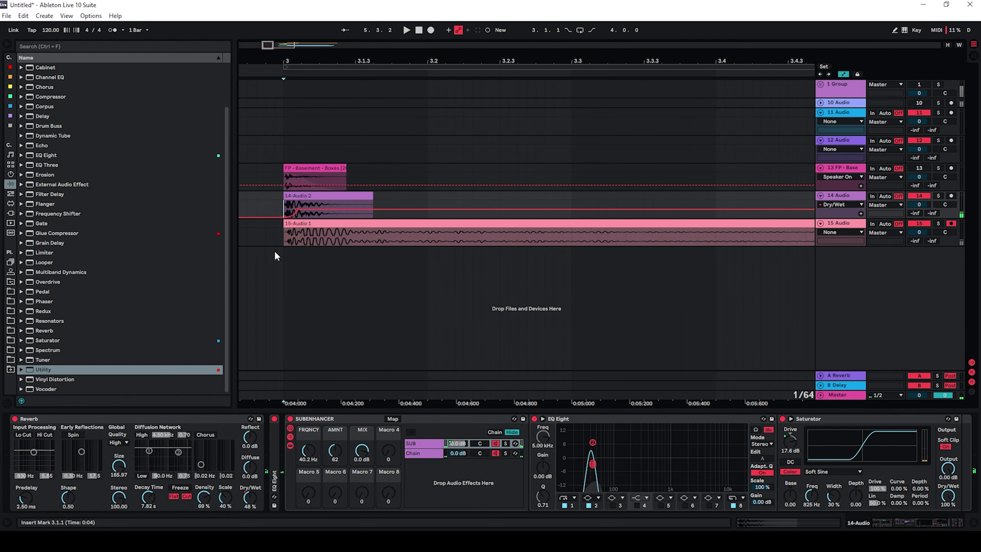
- Solo track 15 and play back the new recording from its start at bar 3
click(282, 241)
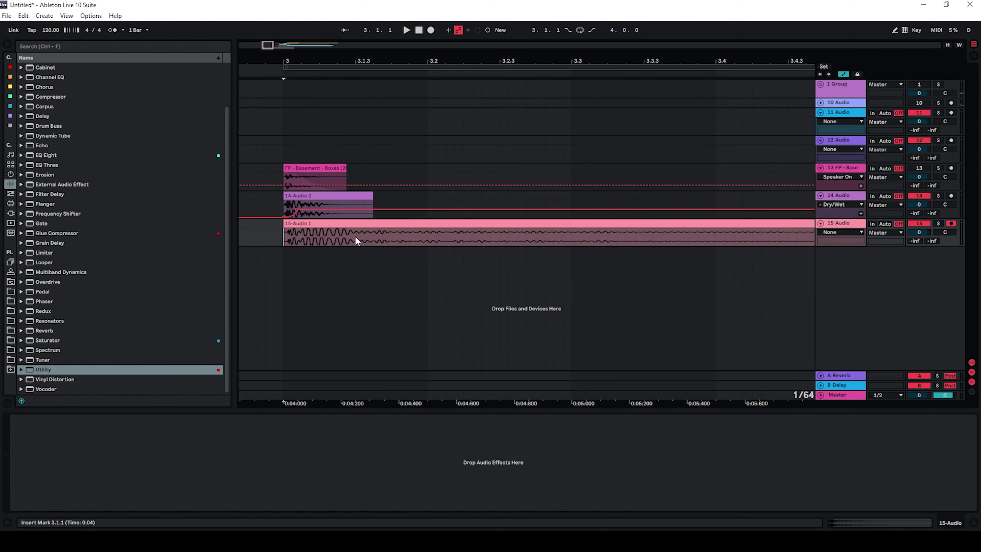
click(938, 223)
key(space)
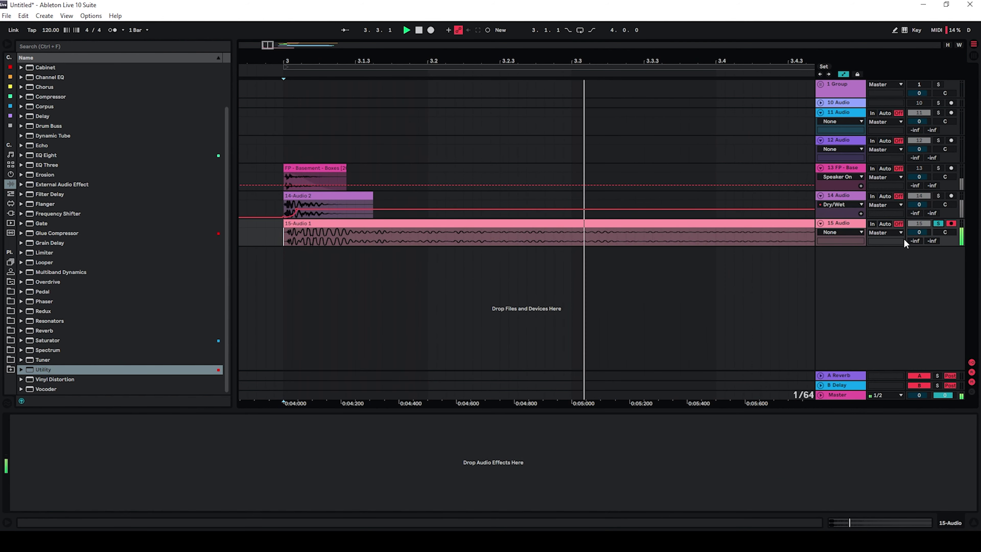
drag(267, 44, 267, 33)
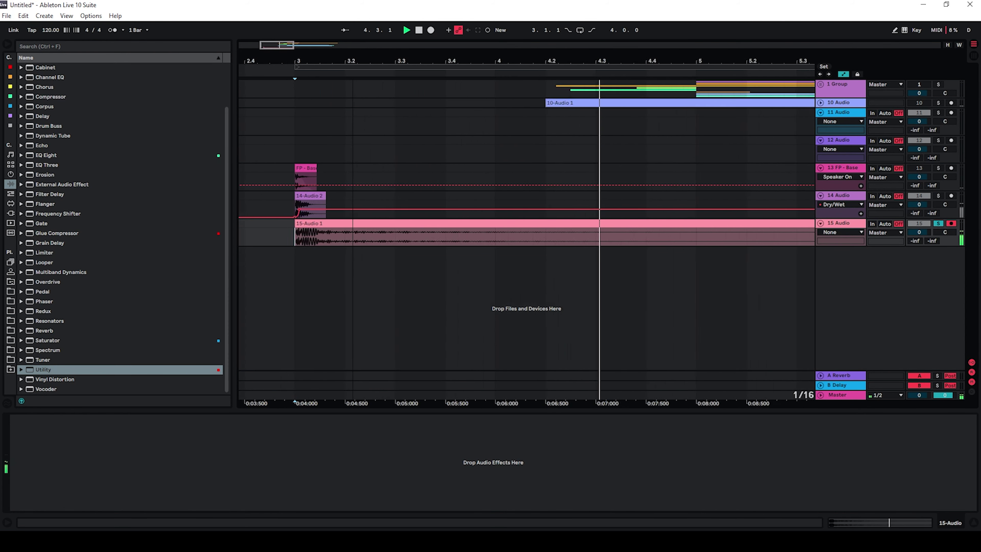
key(minus)
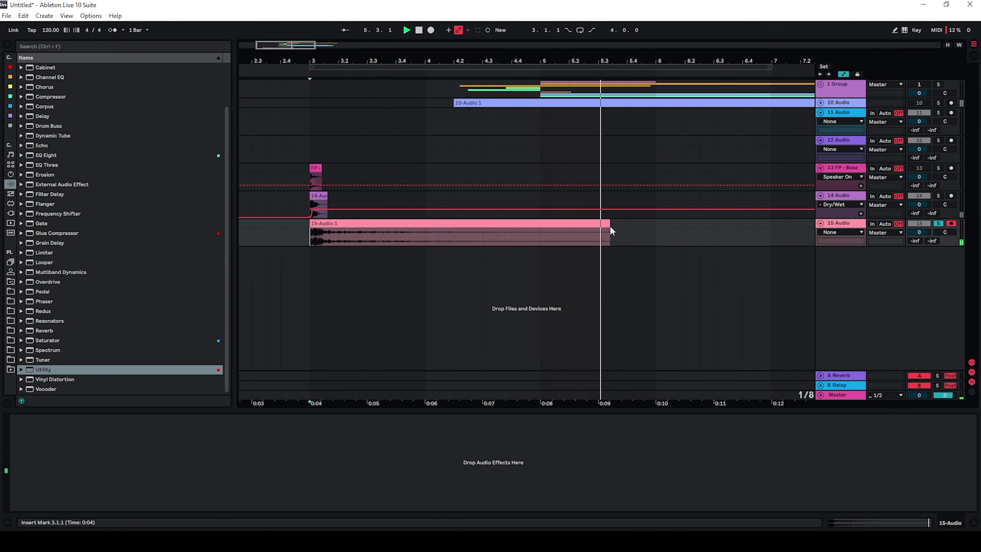
key(space)
- Trim the track 15 clip to end at bar 5 and turn off its warping
drag(610, 226, 541, 229)
double_click(503, 223)
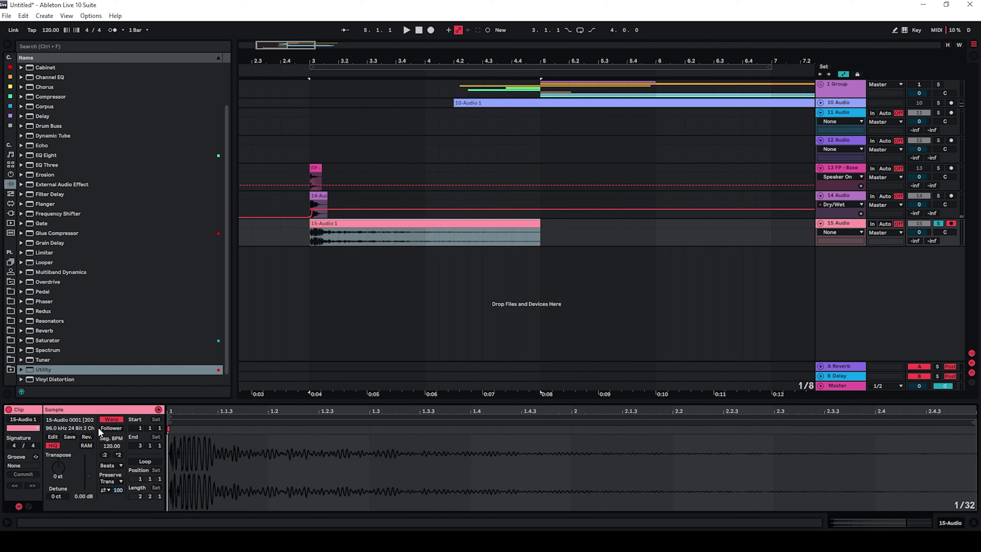
click(109, 421)
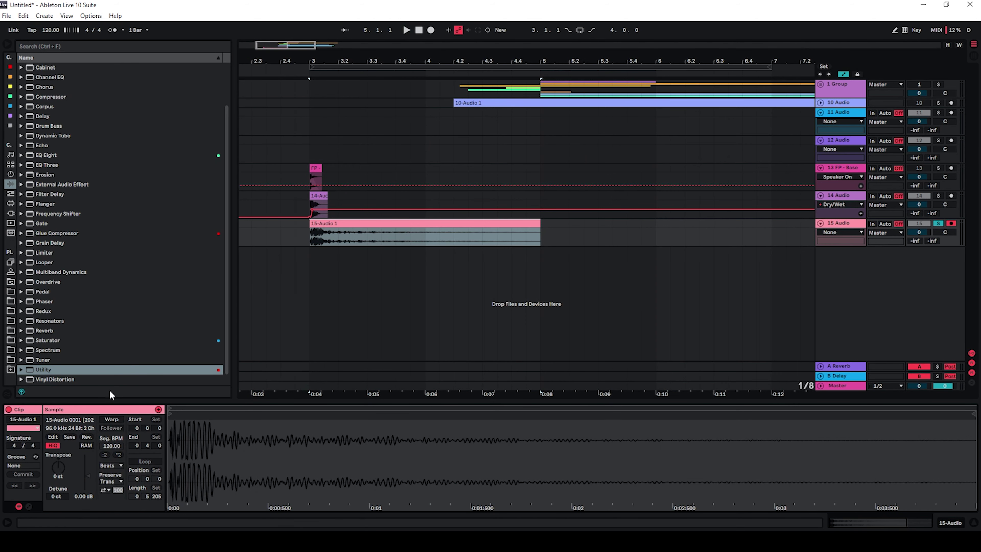
- Try the track 15 clip transposed to -4 st and -2 st, auditioning the lowered pitch
drag(58, 467, 58, 479)
key(space)
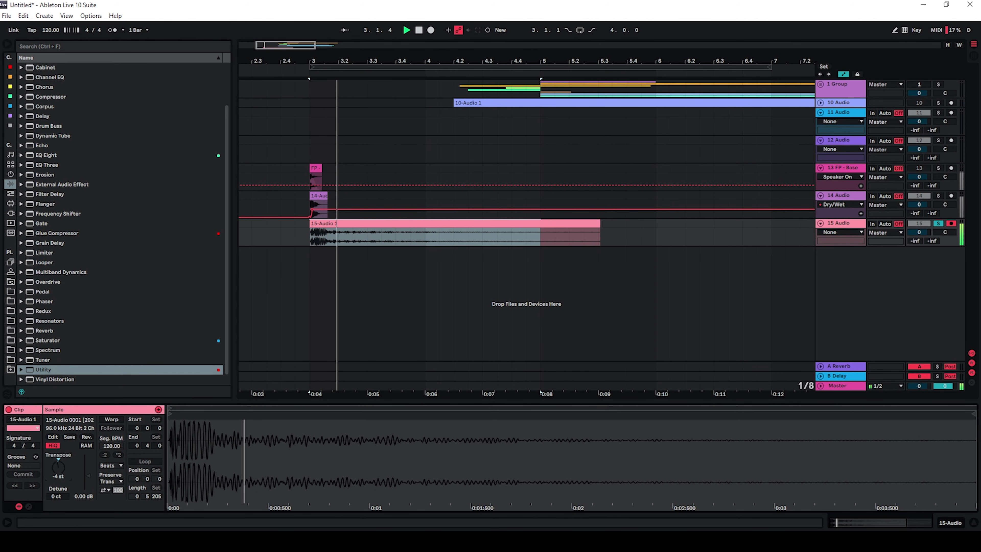
key(Up)
key(Up)
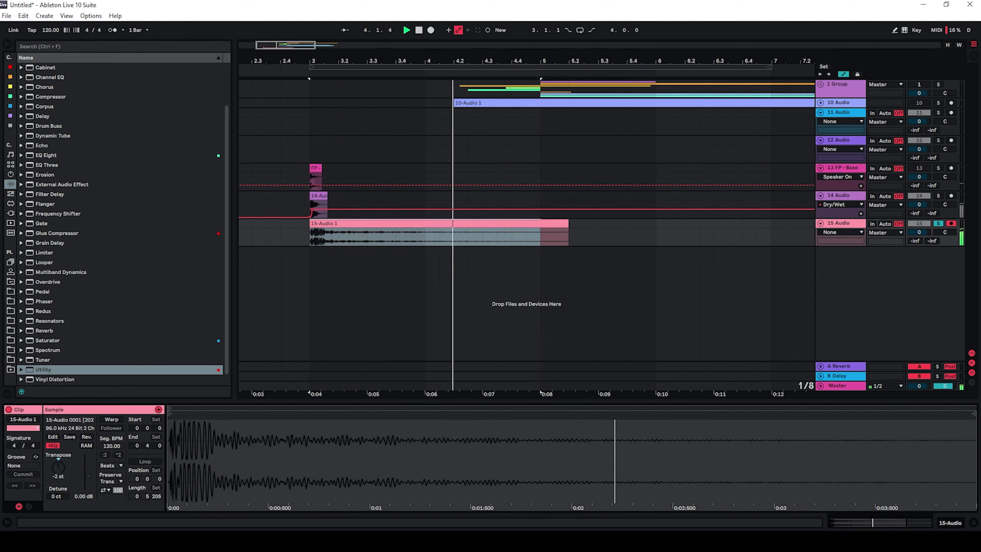
key(space)
key(space)
key(space)
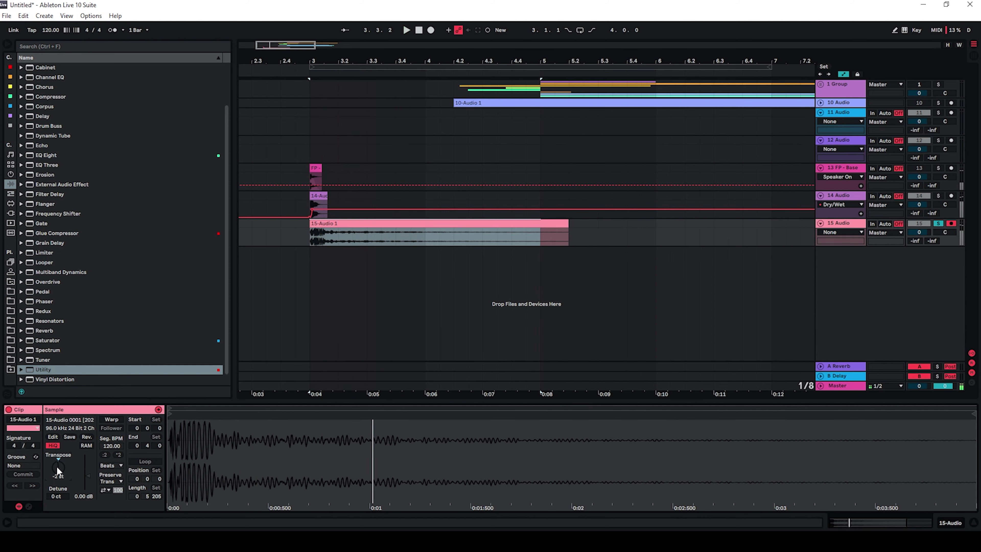
- Compare the track 15 clip at a transposition of 1 st with -2 st by replaying it
key(Up)
key(Up)
key(Up)
key(space)
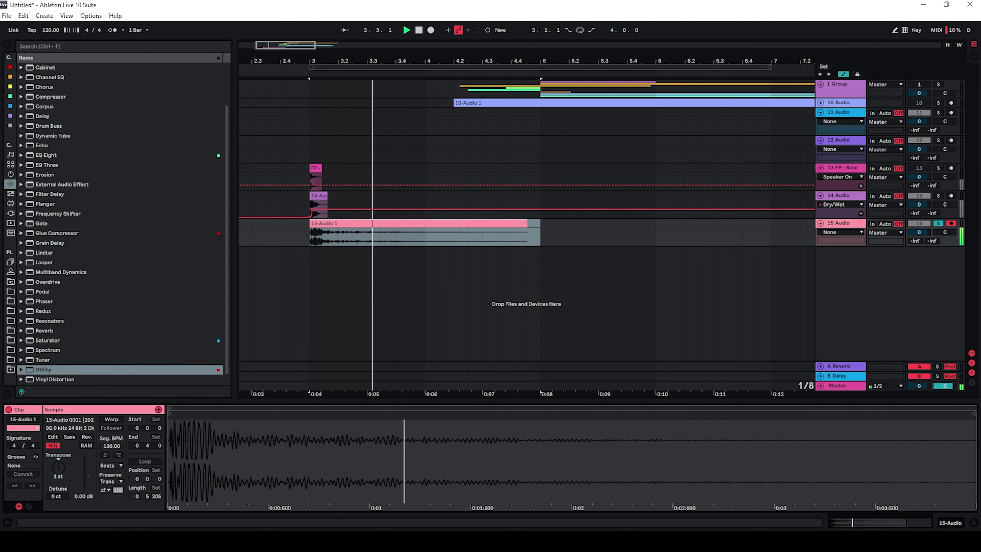
key(Down)
key(Down)
key(Down)
key(space)
key(space)
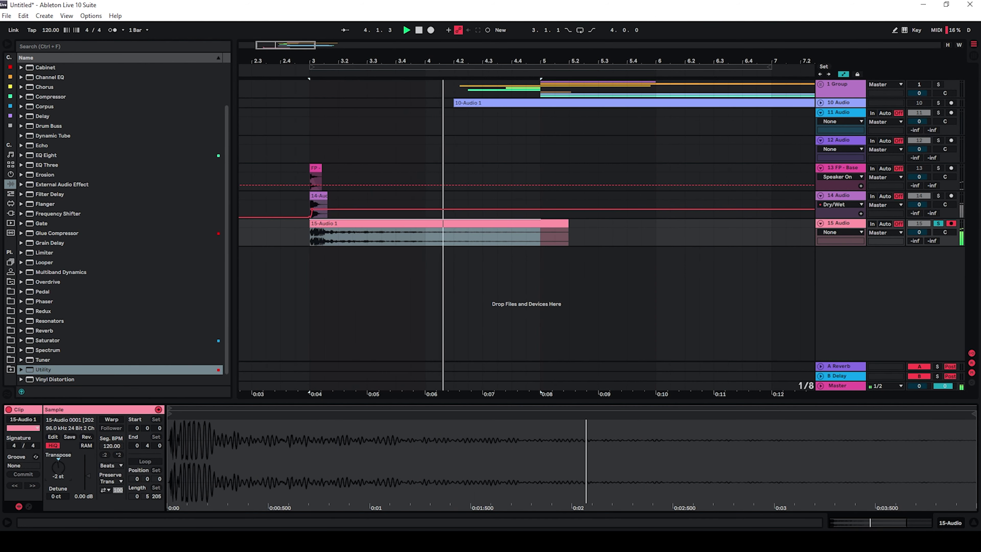
- Set the clip's transposition back to 0 st and replay it from bar 3
key(Up)
key(Up)
key(space)
key(space)
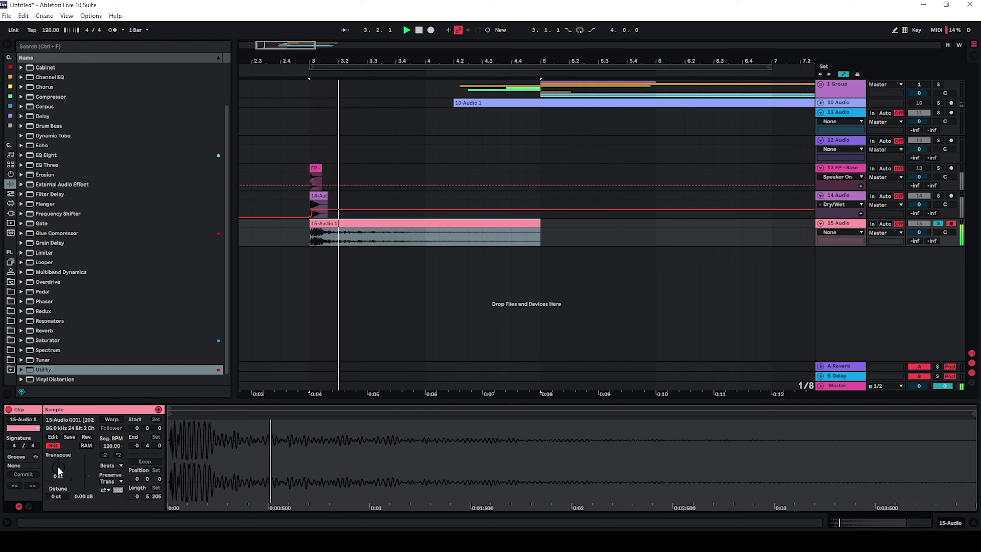